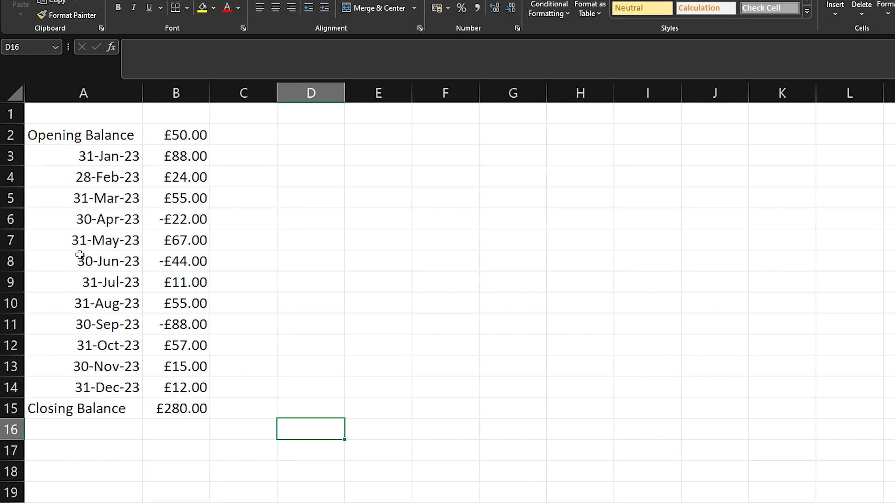
Enter the heading Cashflow in cell B1 above the amounts
{"action": "left_click", "coordinate": [205, 120]}
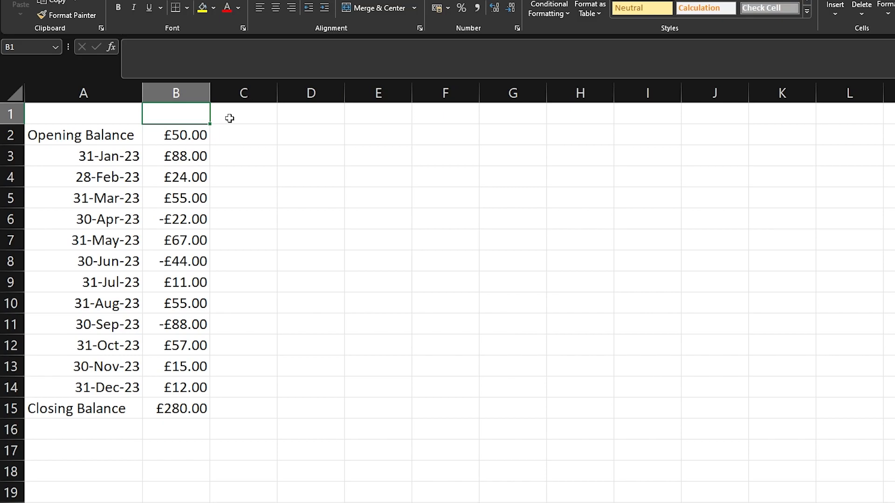
{"action": "type", "text": "Cah"}
{"action": "key", "text": "BackSpace"}
{"action": "type", "text": "shflow"}
{"action": "left_click_drag", "start_coordinate": [230, 159], "coordinate": [228, 172]}
{"action": "left_click", "coordinate": [198, 119]}
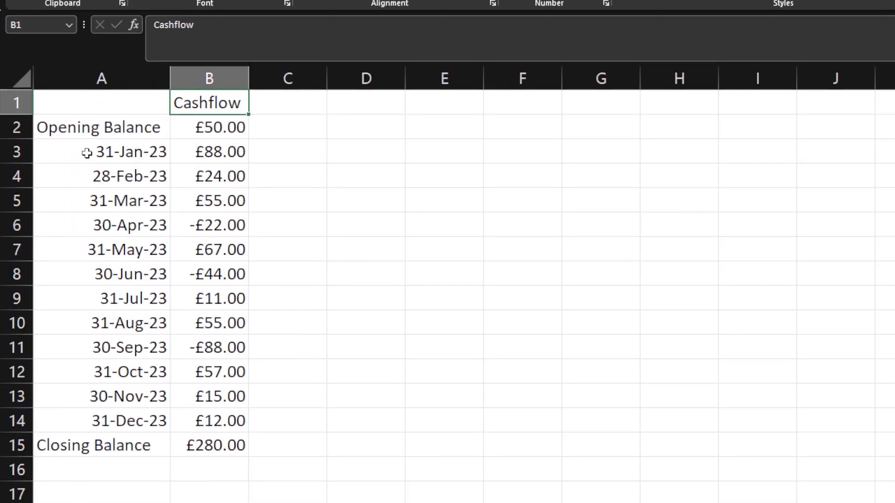
Insert a Waterfall chart from the balance and monthly data in A2:B15
{"action": "left_click", "coordinate": [58, 167]}
{"action": "left_click_drag", "start_coordinate": [87, 139], "coordinate": [219, 445]}
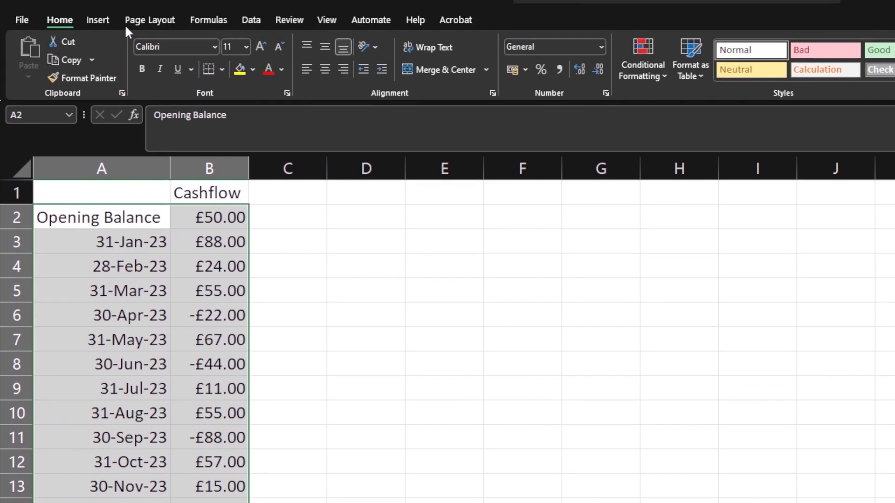
{"action": "left_click", "coordinate": [93, 44]}
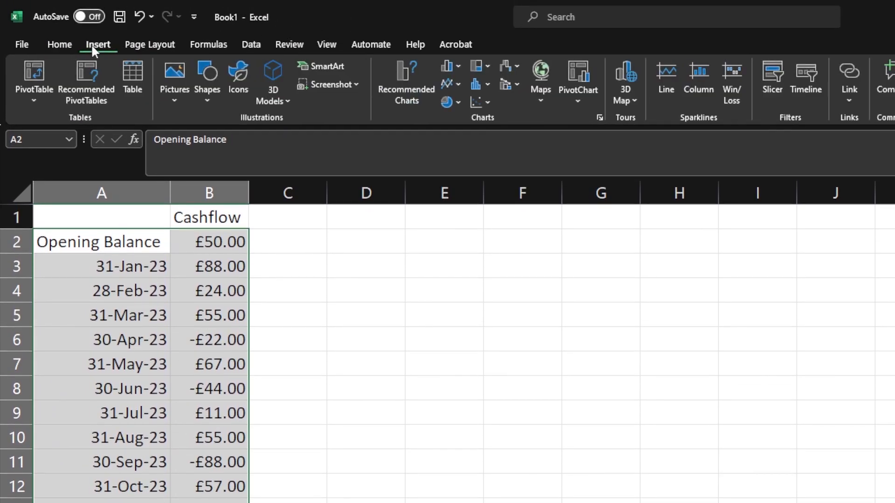
{"action": "left_click", "coordinate": [511, 66]}
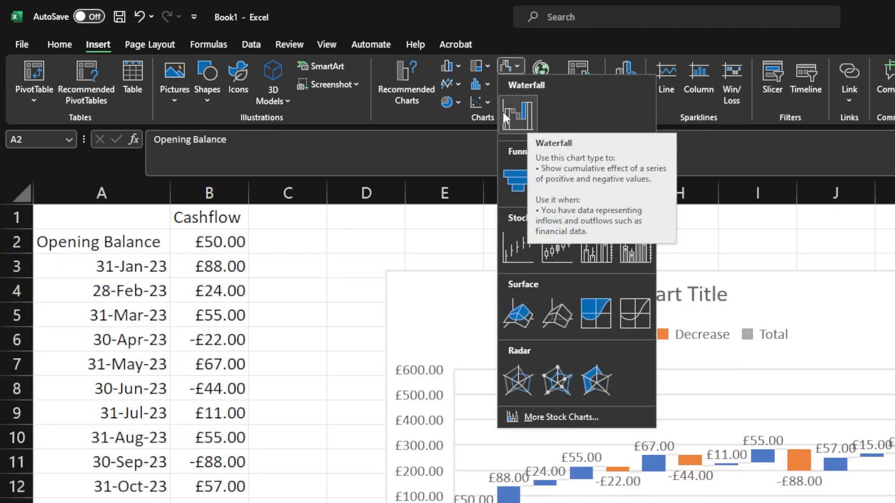
{"action": "left_click", "coordinate": [521, 112]}
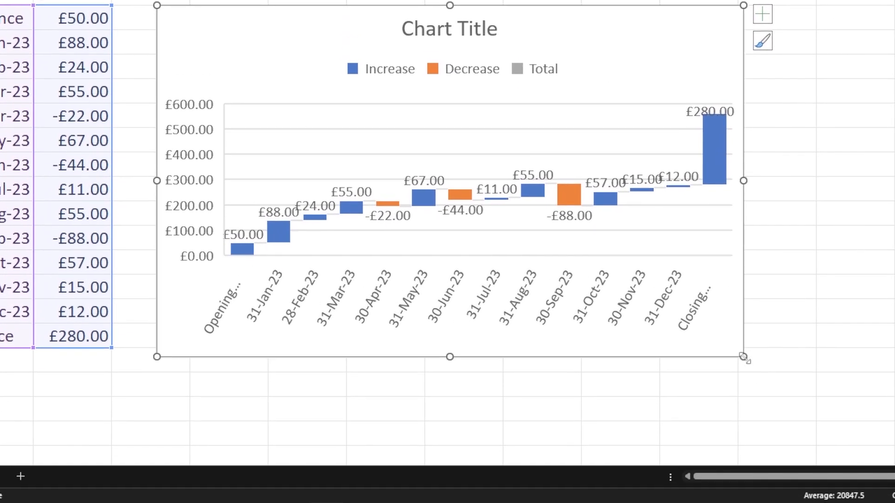
Enlarge the waterfall chart by its lower corner so the labels have more room
{"action": "left_click_drag", "start_coordinate": [747, 385], "coordinate": [838, 426]}
{"action": "left_click_drag", "start_coordinate": [802, 383], "coordinate": [802, 384]}
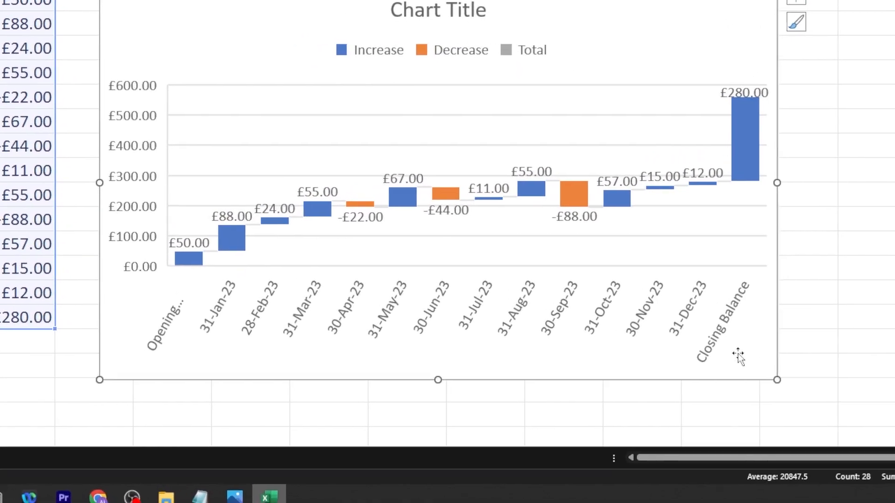
{"action": "left_click_drag", "start_coordinate": [758, 177], "coordinate": [786, 179]}
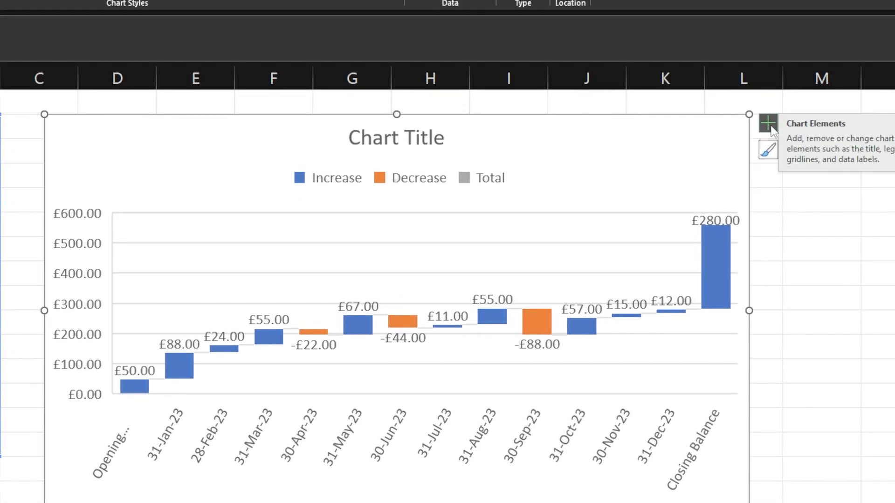
Hide the waterfall chart's title and gridlines, keeping its axes, data labels and legend
{"action": "left_click", "coordinate": [771, 128]}
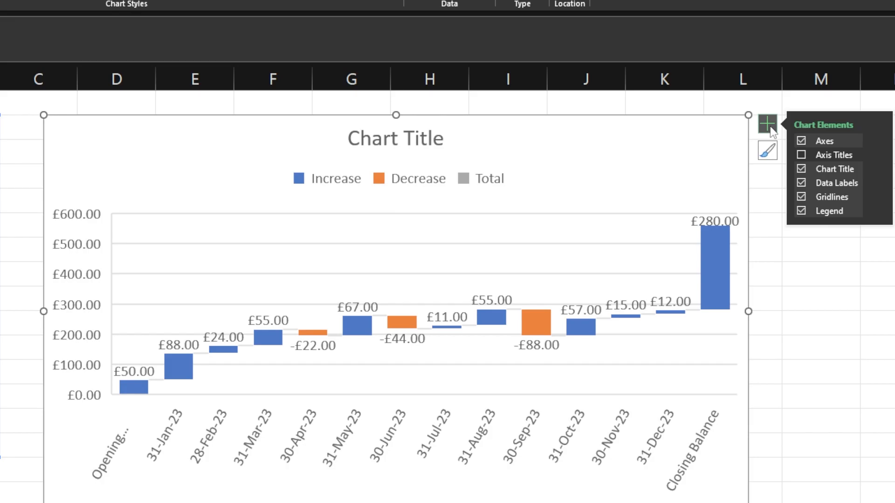
{"action": "left_click", "coordinate": [800, 169]}
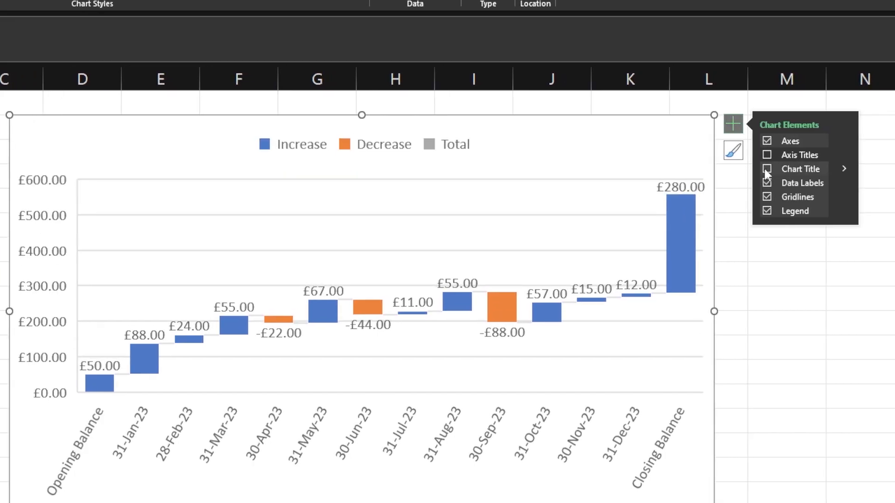
{"action": "left_click", "coordinate": [767, 140]}
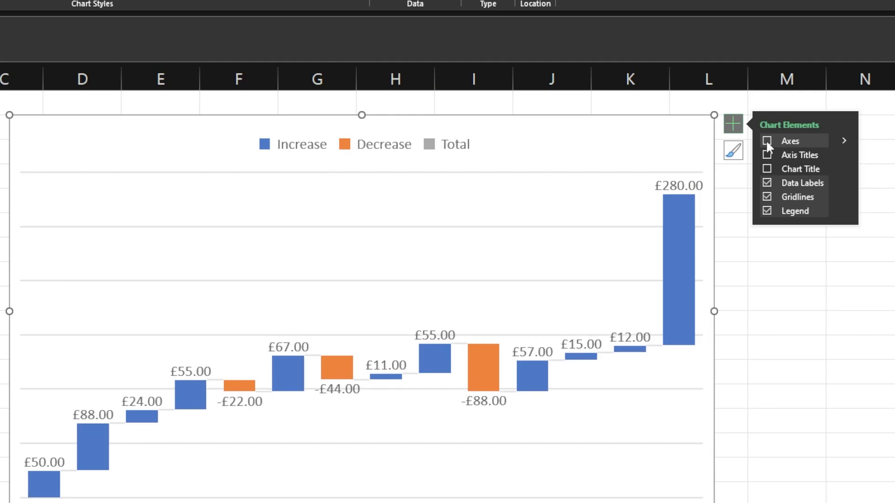
{"action": "left_click", "coordinate": [766, 140]}
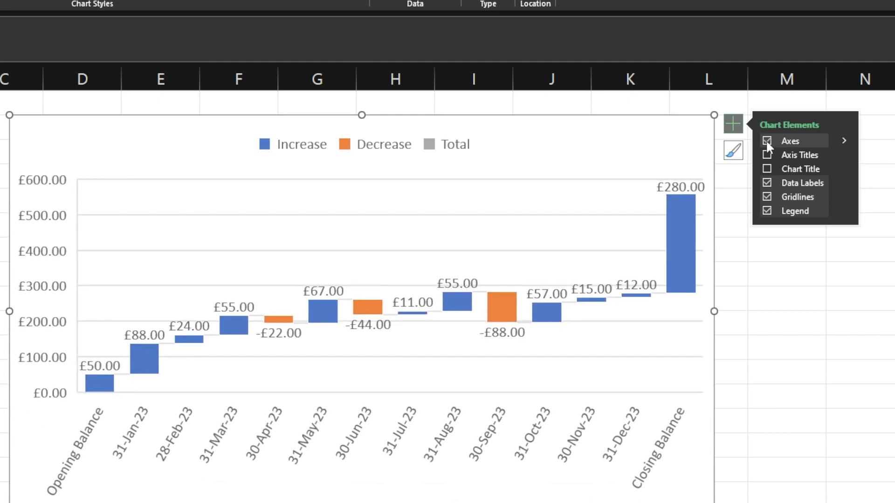
{"action": "left_click", "coordinate": [766, 196]}
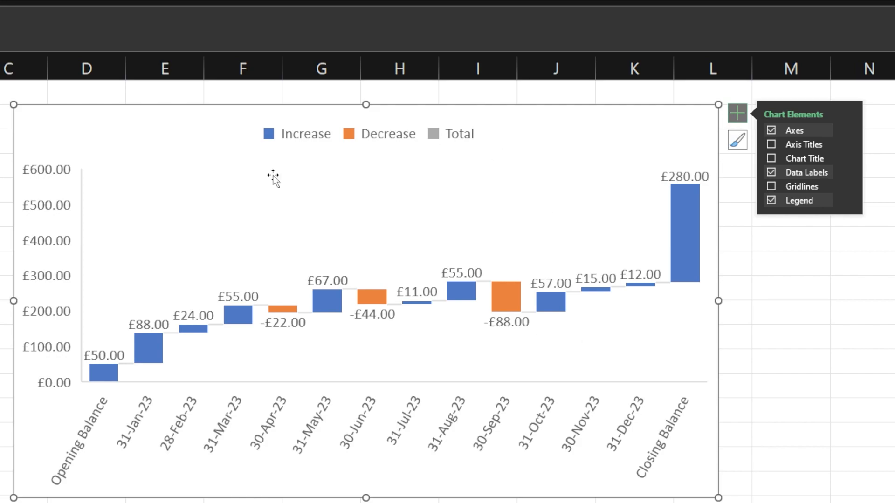
Delete the waterfall chart from the sheet
{"action": "mouse_move", "coordinate": [240, 307]}
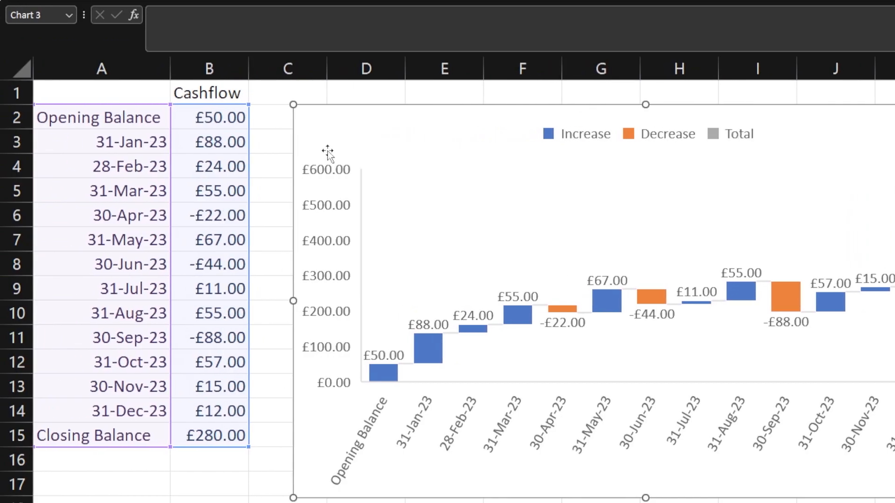
{"action": "key", "text": "Delete"}
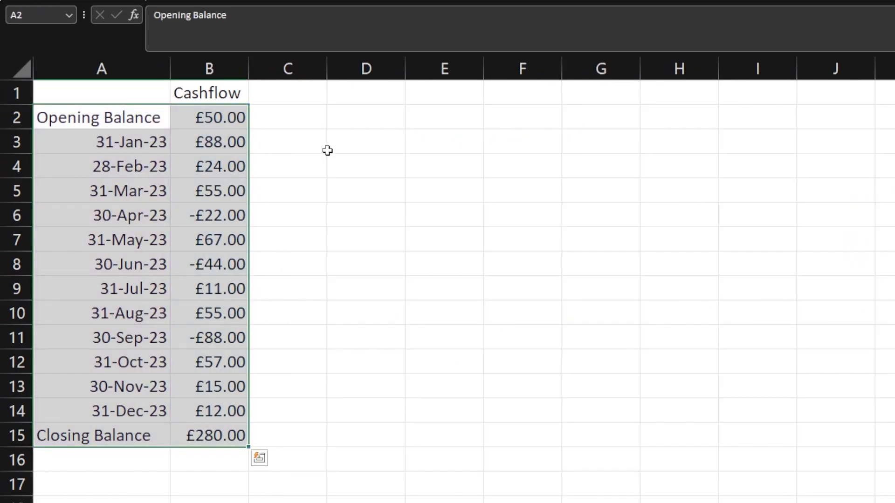
{"action": "left_click", "coordinate": [329, 154]}
Move the Cashflow column, heading and values in B1:B15, to column E starting at E1
{"action": "left_click", "coordinate": [209, 93]}
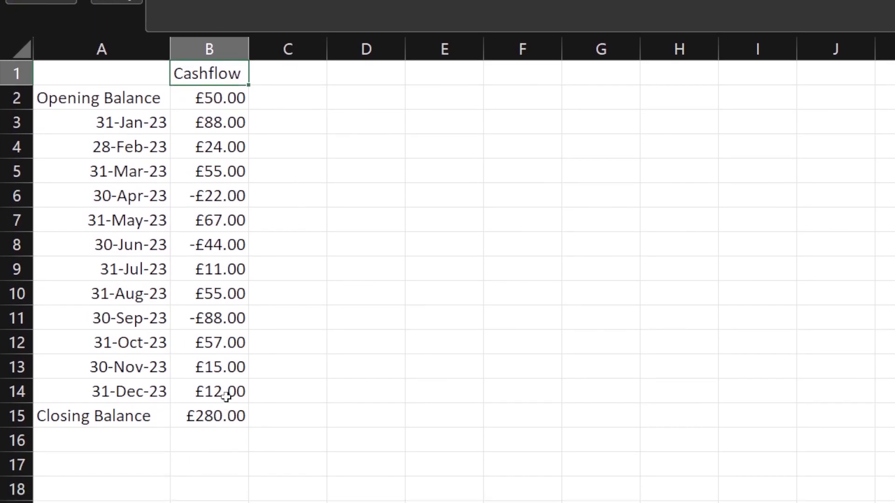
{"action": "left_click", "coordinate": [218, 449], "text": "shift"}
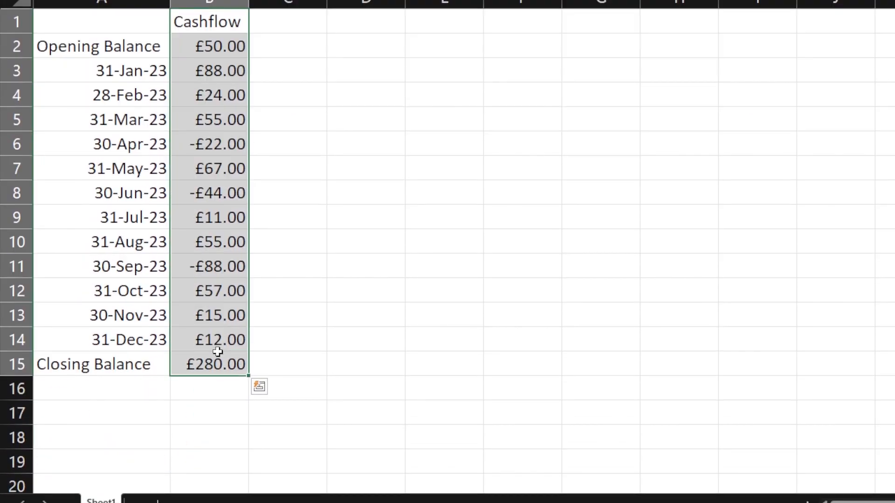
{"action": "key", "text": "ctrl+c"}
{"action": "left_click", "coordinate": [420, 54]}
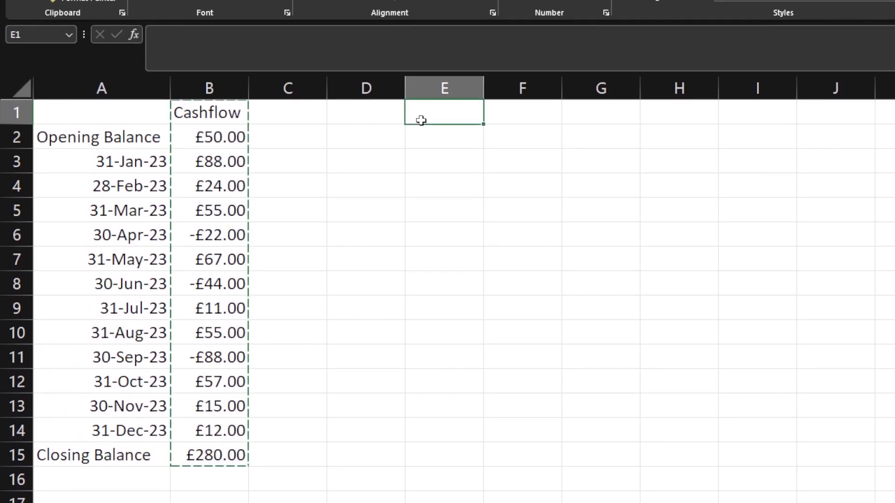
{"action": "key", "text": "ctrl+v"}
Enter the headings Balance, Decrease and Increase in cells B1, C1 and D1
{"action": "left_click", "coordinate": [228, 118]}
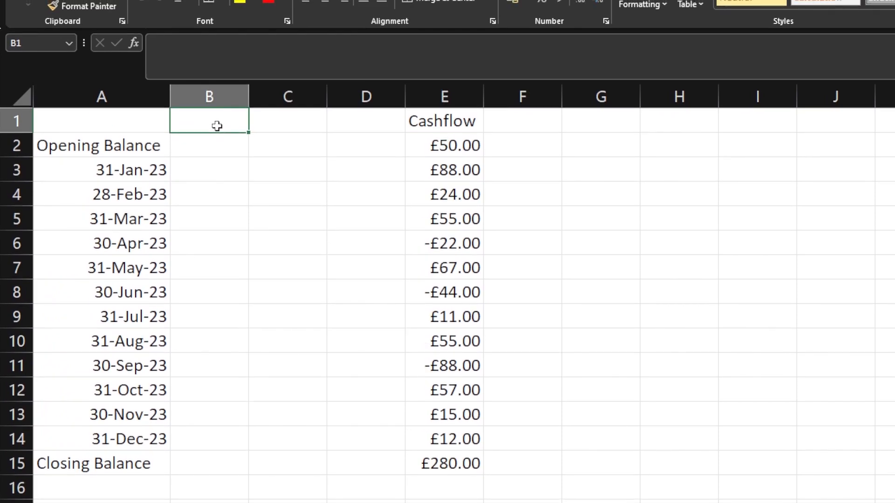
{"action": "type", "text": "Balance"}
{"action": "key", "text": "Tab"}
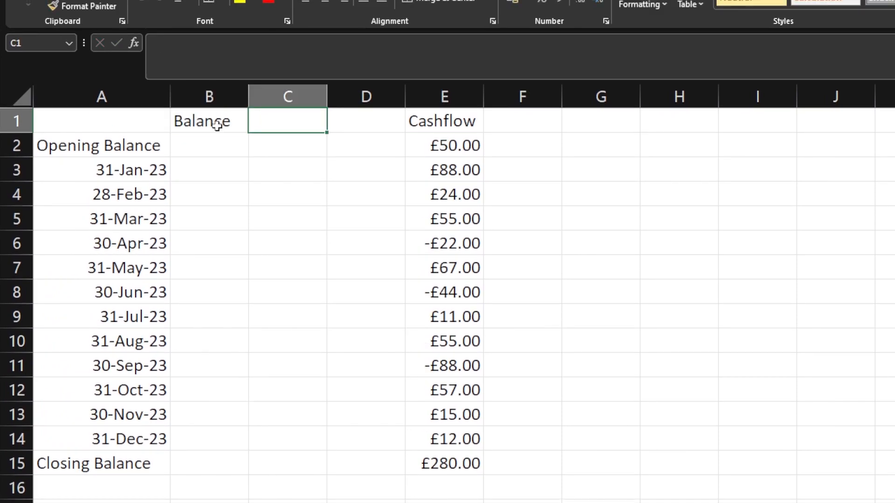
{"action": "type", "text": "Decrease"}
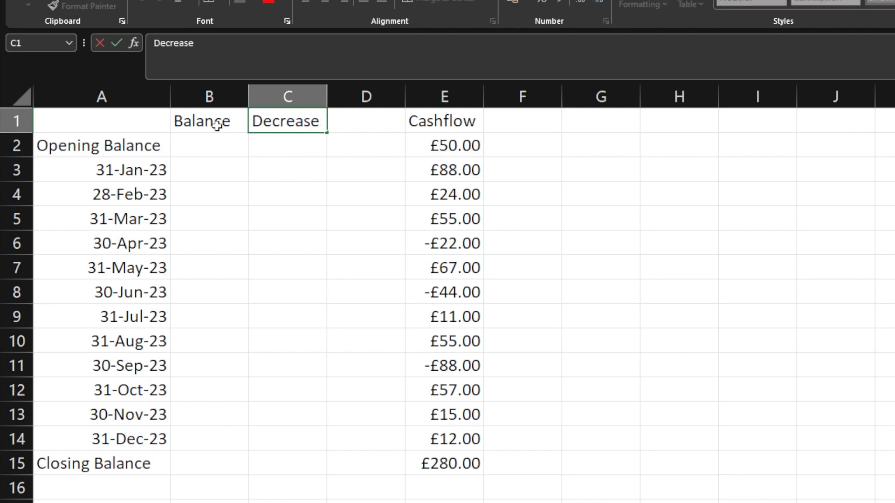
{"action": "key", "text": "Tab"}
{"action": "type", "text": "Increase"}
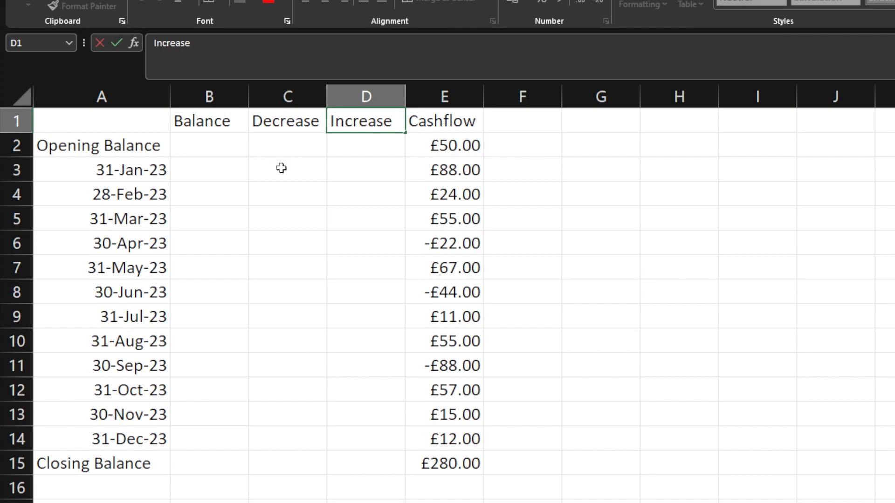
Move the opening balance amount from E2 to B2 and clear the closing balance amount in E15
{"action": "left_click", "coordinate": [433, 150]}
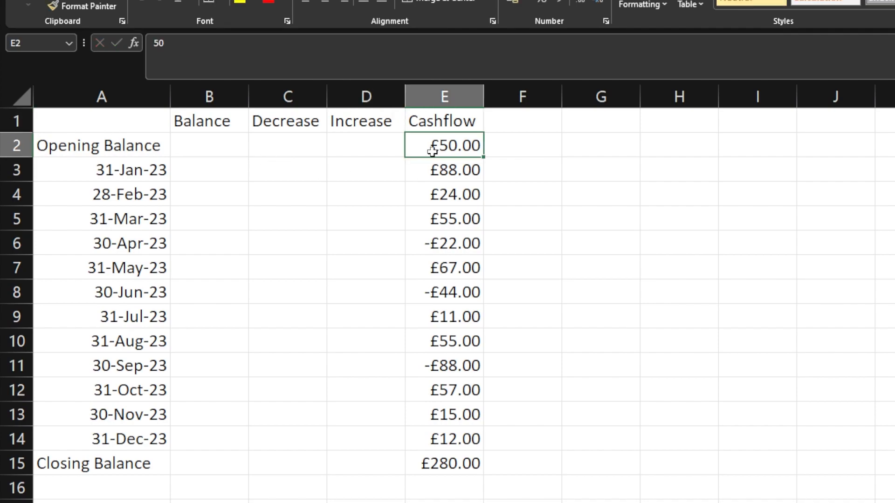
{"action": "left_click", "coordinate": [509, 197]}
{"action": "left_click", "coordinate": [451, 148]}
{"action": "key", "text": "ctrl+z"}
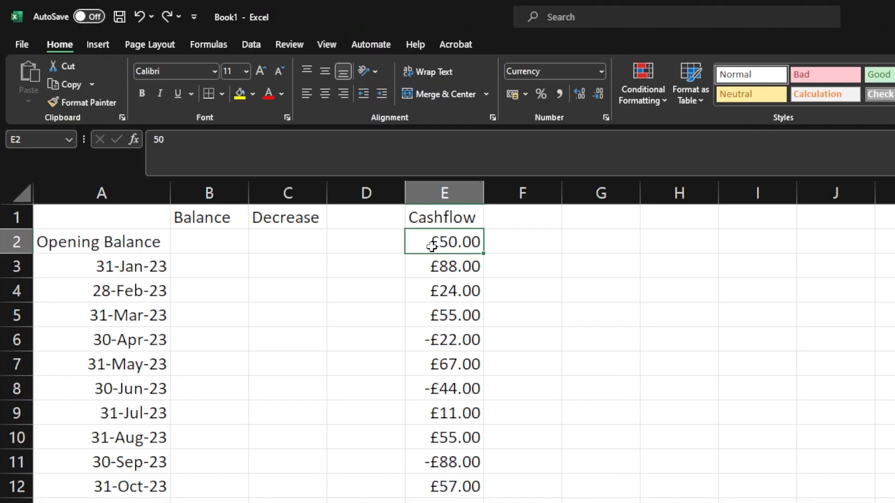
{"action": "key", "text": "ctrl+y"}
{"action": "key", "text": "ctrl+c"}
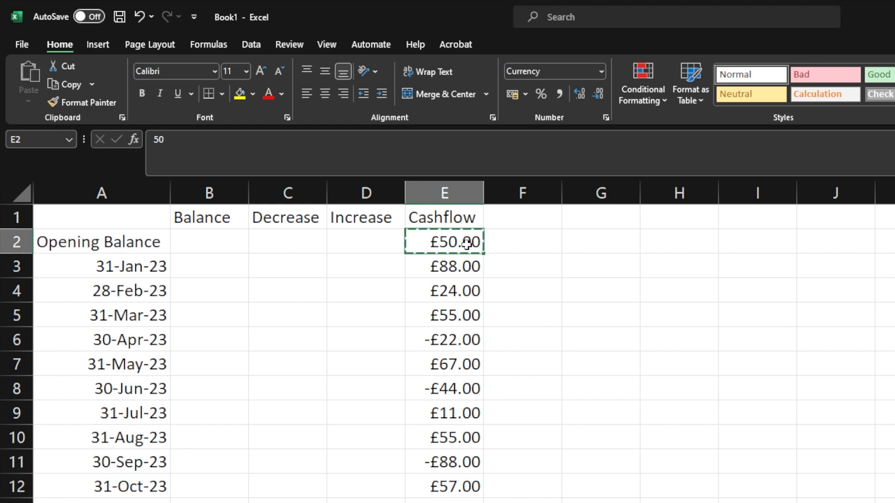
{"action": "left_click", "coordinate": [226, 247]}
{"action": "key", "text": "ctrl+v"}
{"action": "left_click", "coordinate": [440, 369]}
{"action": "key", "text": "Delete"}
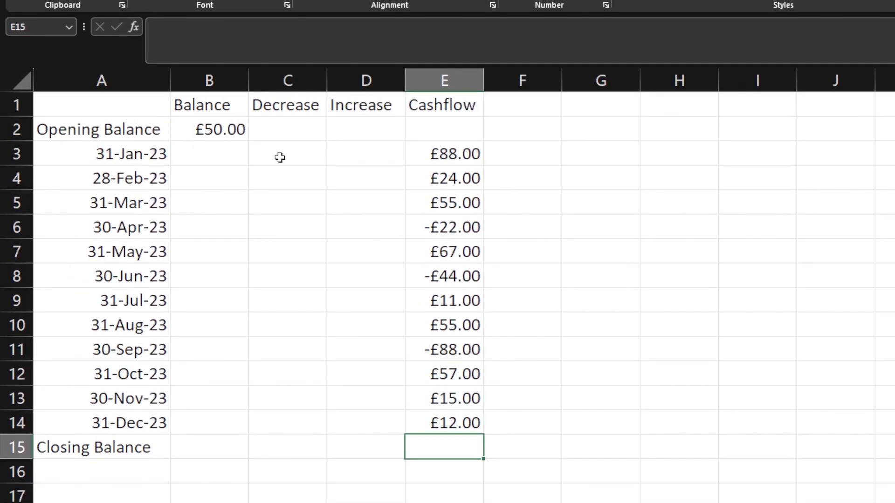
{"action": "left_click", "coordinate": [281, 152]}
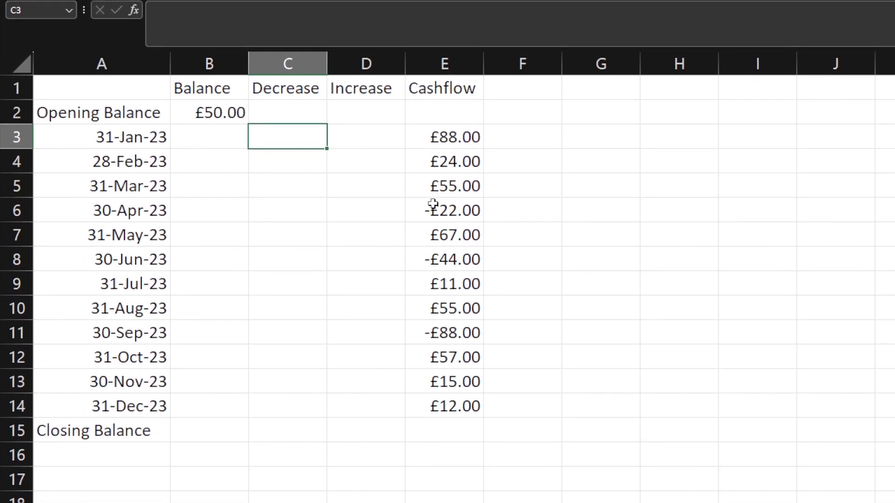
{"action": "left_click", "coordinate": [369, 138]}
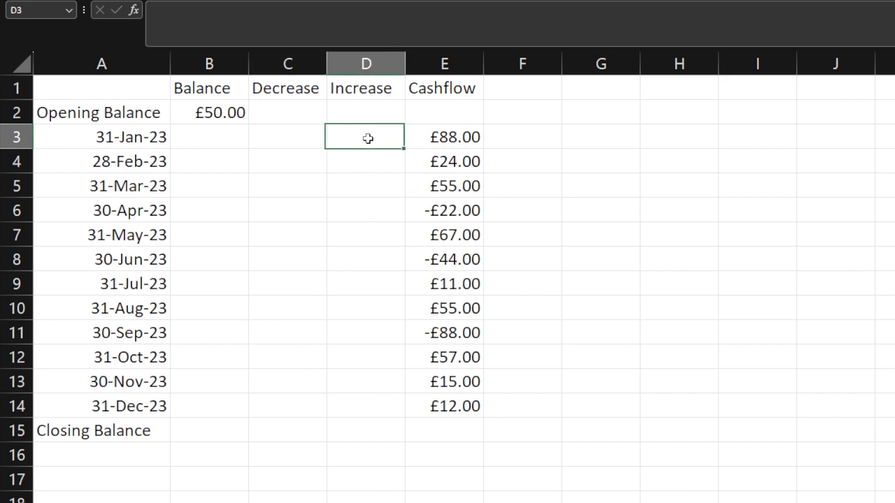
Enter the formula =MIN(E3, 0) in C3 and fill it down the Decrease column to C14
{"action": "left_click", "coordinate": [281, 212]}
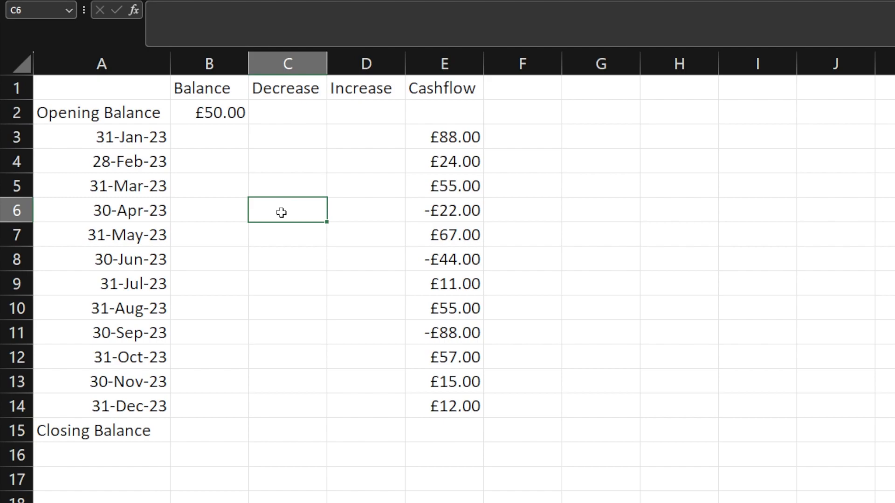
{"action": "key", "text": "Up"}
{"action": "key", "text": "Up"}
{"action": "key", "text": "Up"}
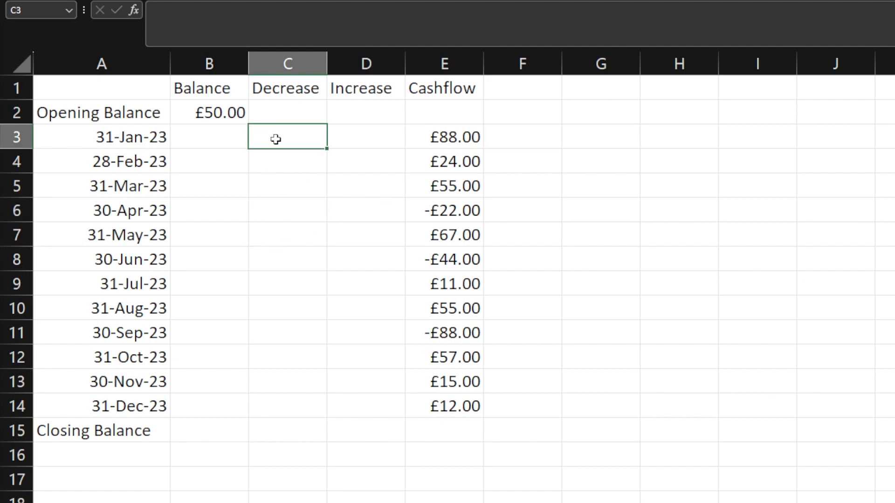
{"action": "type", "text": "=min"}
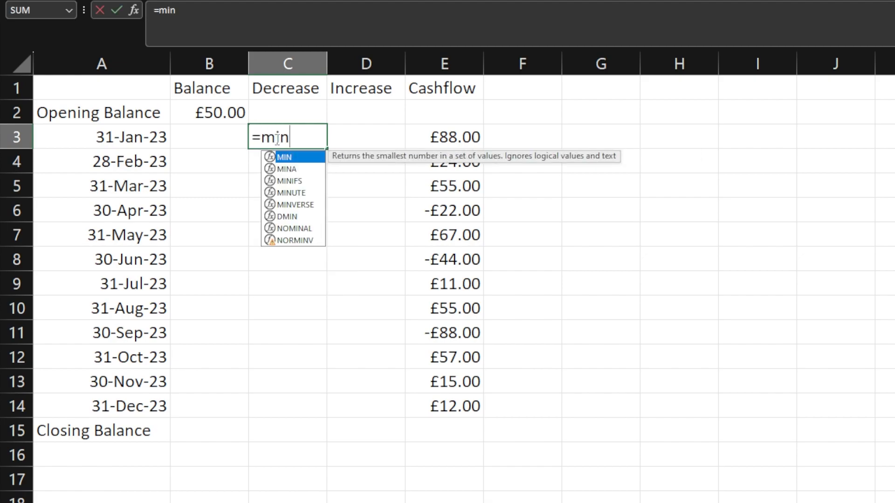
{"action": "type", "text": "("}
{"action": "left_click", "coordinate": [459, 135]}
{"action": "type", "text": ","}
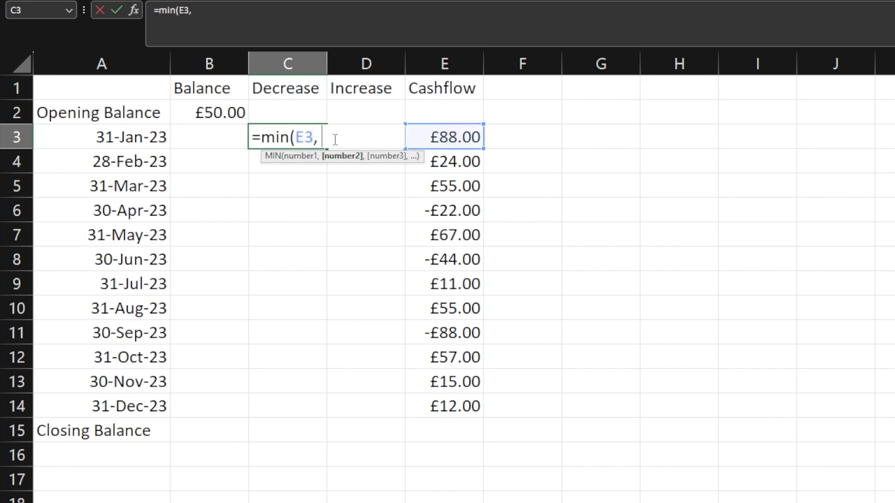
{"action": "type", "text": " 0)"}
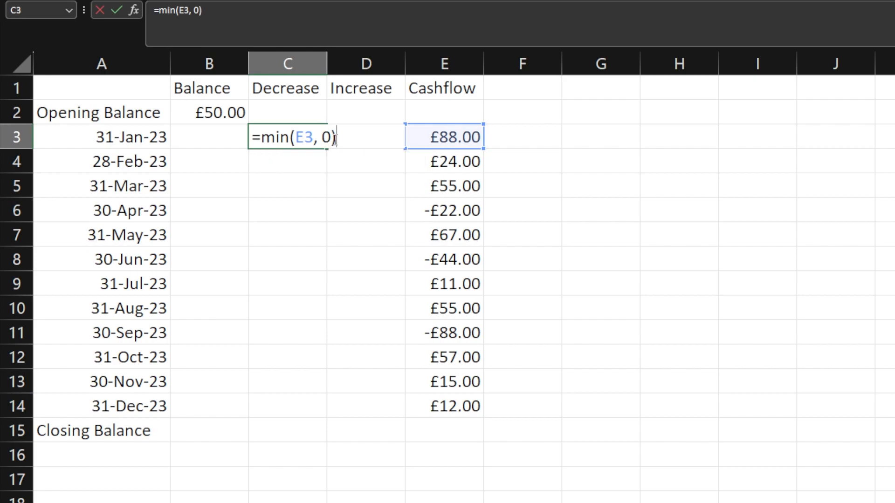
{"action": "key", "text": "Return"}
{"action": "left_click", "coordinate": [298, 137]}
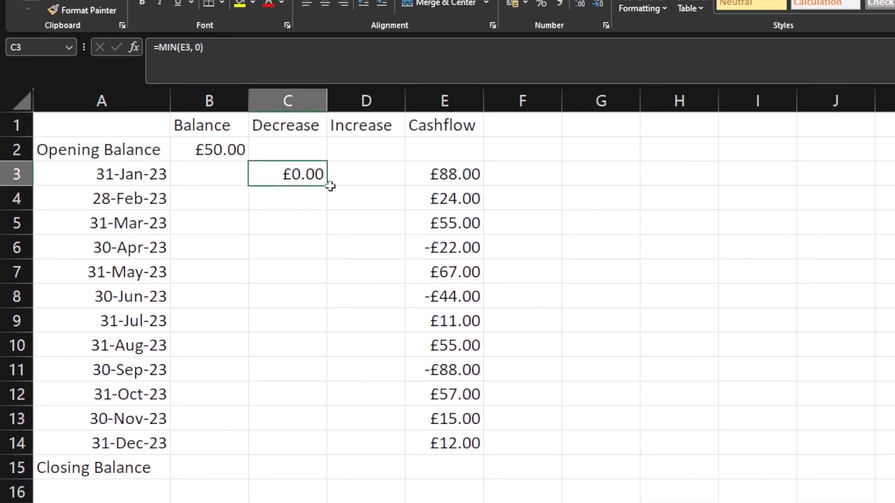
{"action": "left_click_drag", "start_coordinate": [328, 186], "coordinate": [317, 450]}
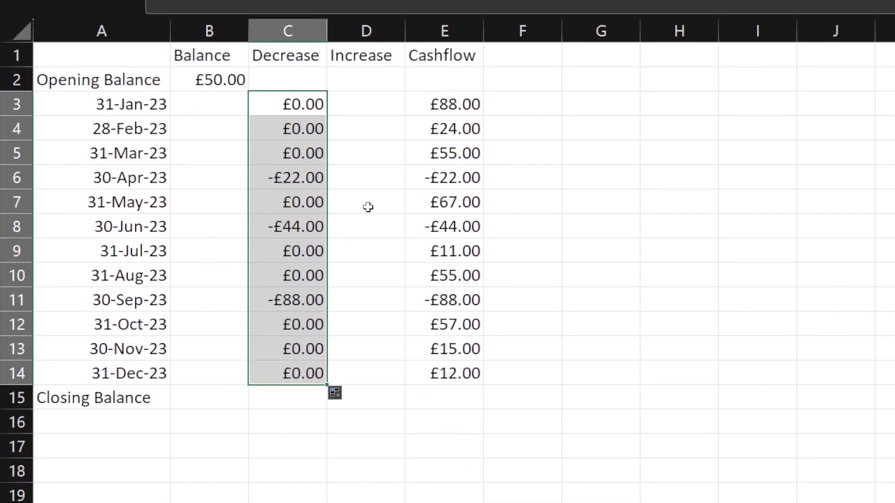
Change the formula in C3 to =-MIN(E3, 0) and fill it down the Decrease column to C14
{"action": "left_click", "coordinate": [368, 210]}
{"action": "left_click", "coordinate": [298, 178]}
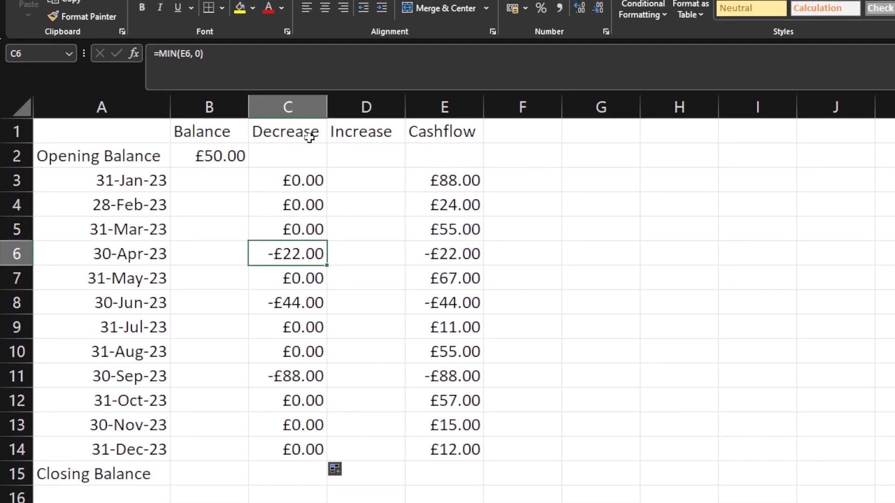
{"action": "left_click", "coordinate": [298, 175]}
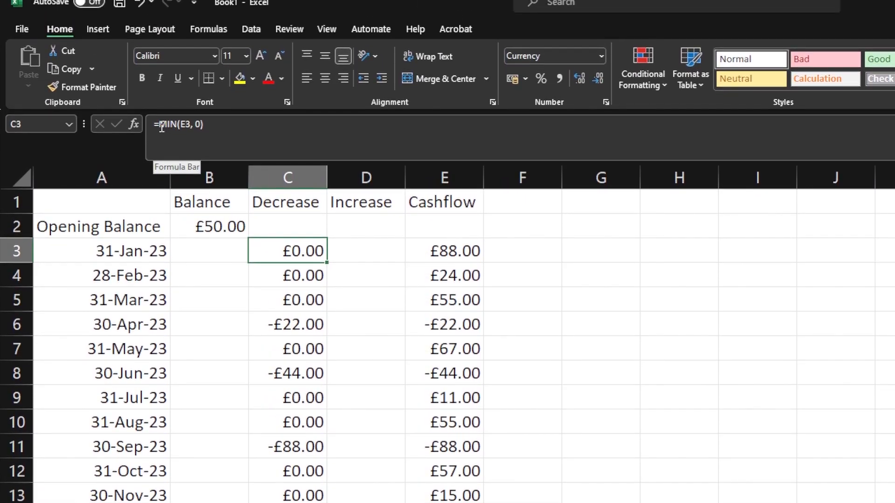
{"action": "left_click", "coordinate": [162, 127]}
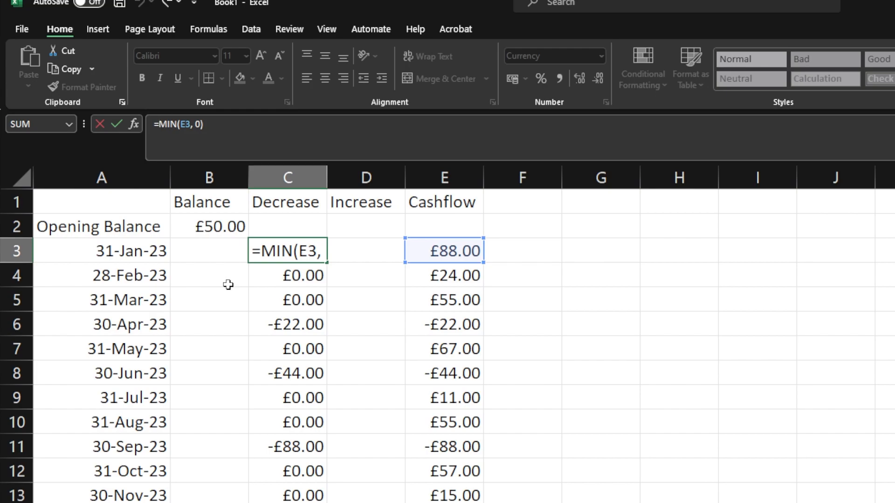
{"action": "type", "text": "-"}
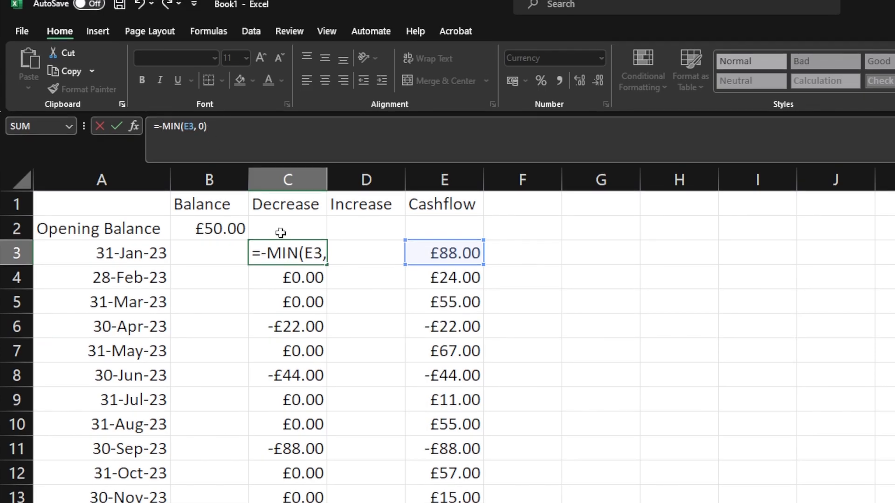
{"action": "left_click", "coordinate": [240, 127]}
{"action": "key", "text": "Return"}
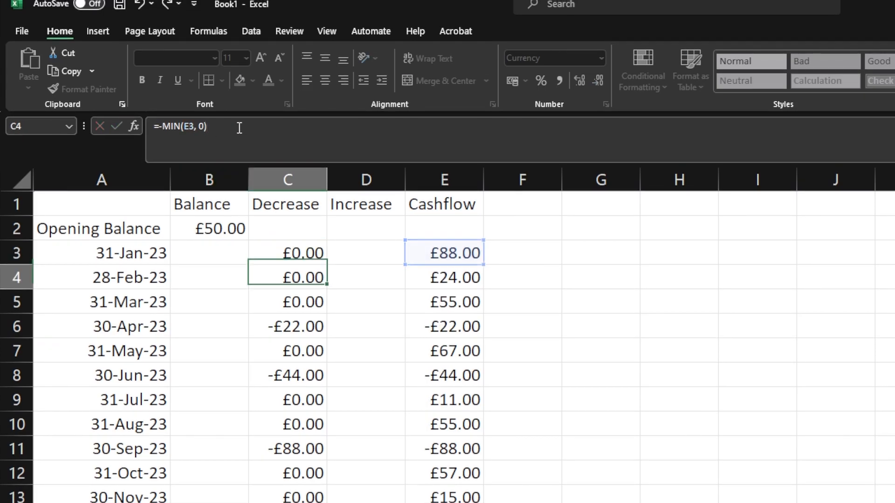
{"action": "left_click", "coordinate": [308, 261]}
{"action": "left_click_drag", "start_coordinate": [328, 264], "coordinate": [328, 498]}
{"action": "left_click_drag", "start_coordinate": [327, 419], "coordinate": [326, 453]}
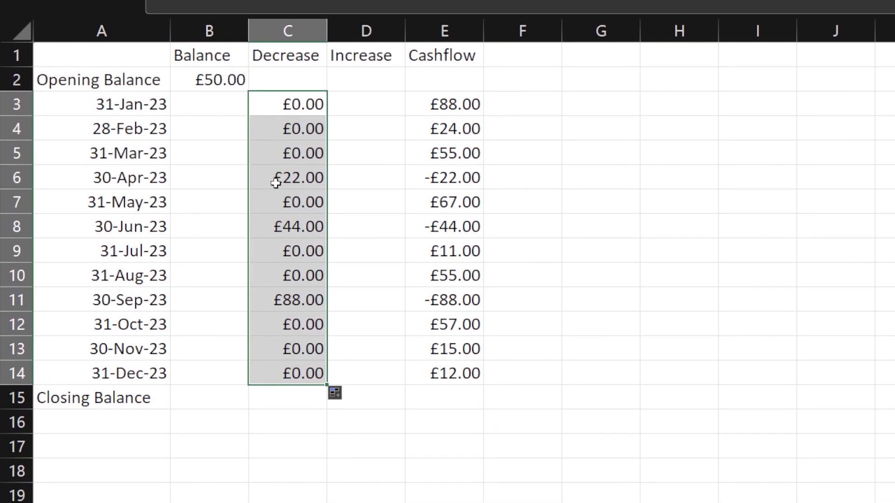
{"action": "left_click", "coordinate": [276, 183]}
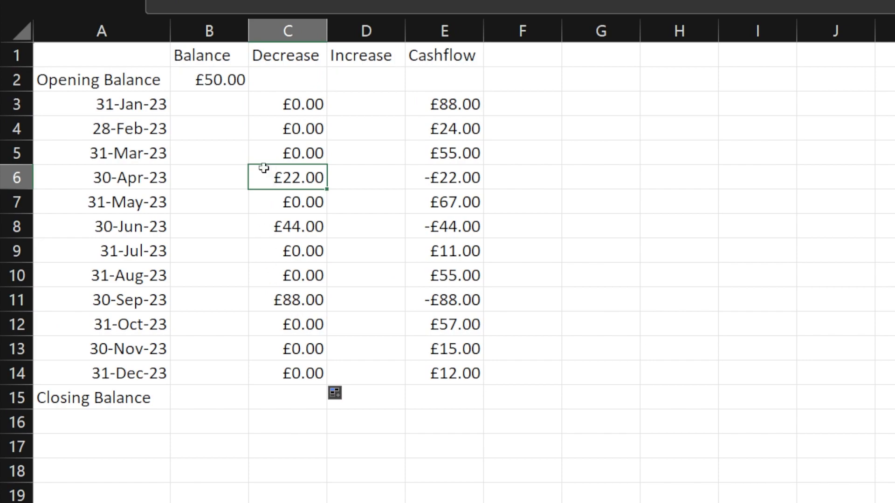
Enter the formula =MAX(E3,0) in D3 and fill it down the Increase column to D14
{"action": "left_click", "coordinate": [371, 108]}
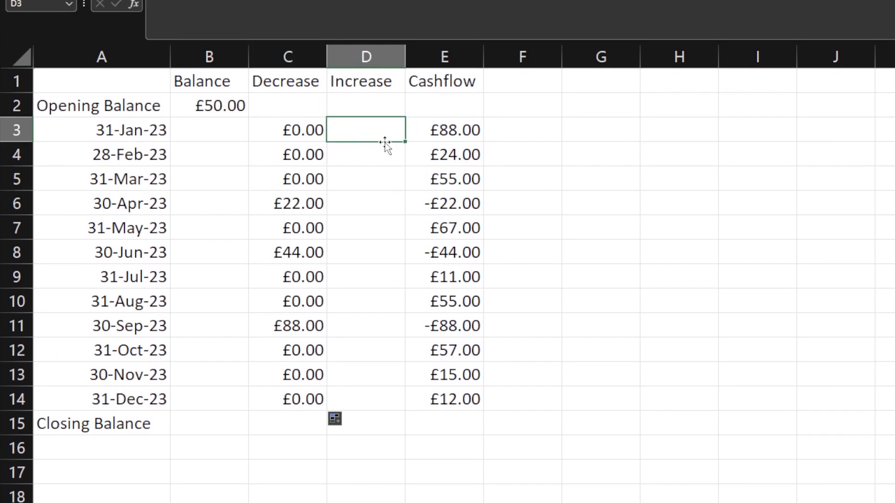
{"action": "type", "text": "=max"}
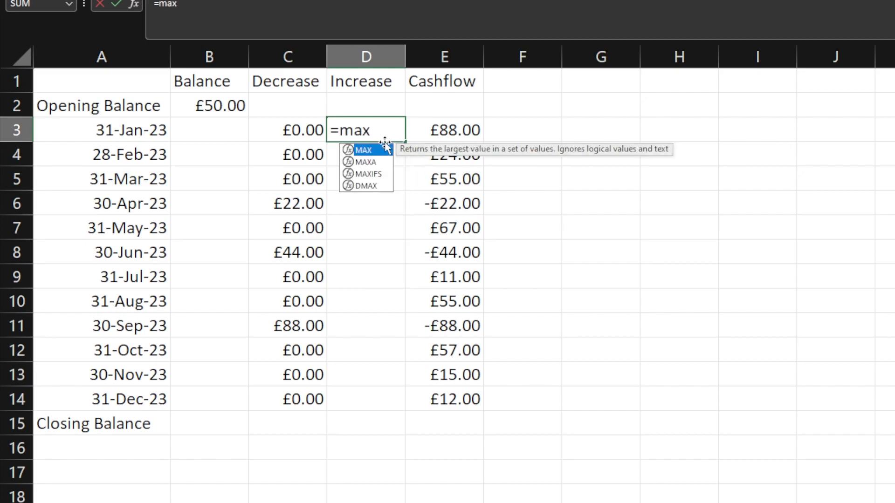
{"action": "type", "text": "("}
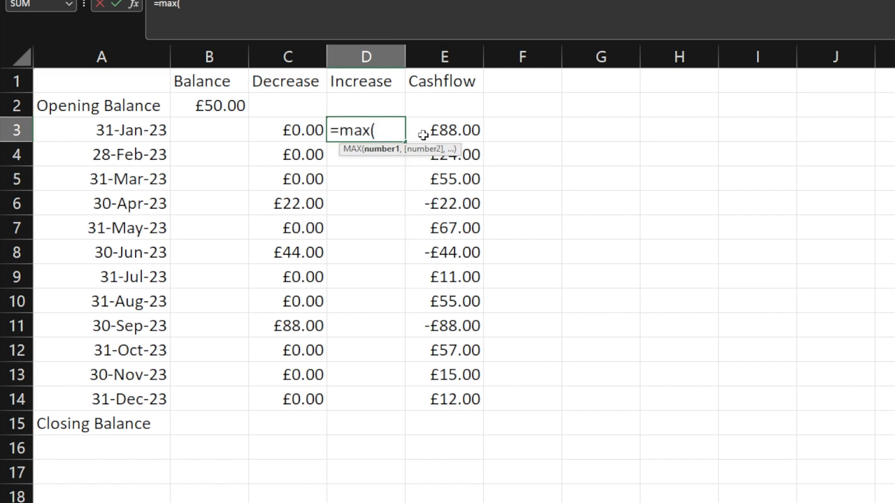
{"action": "left_click", "coordinate": [466, 130]}
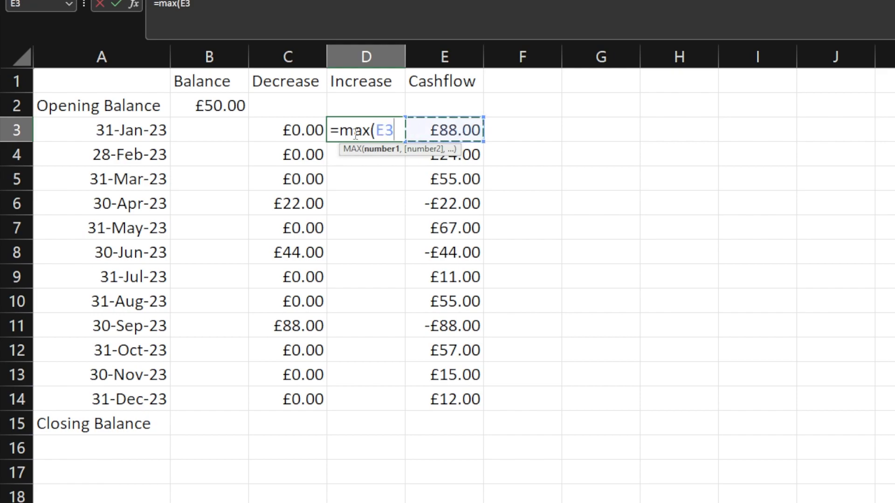
{"action": "type", "text": ",0)"}
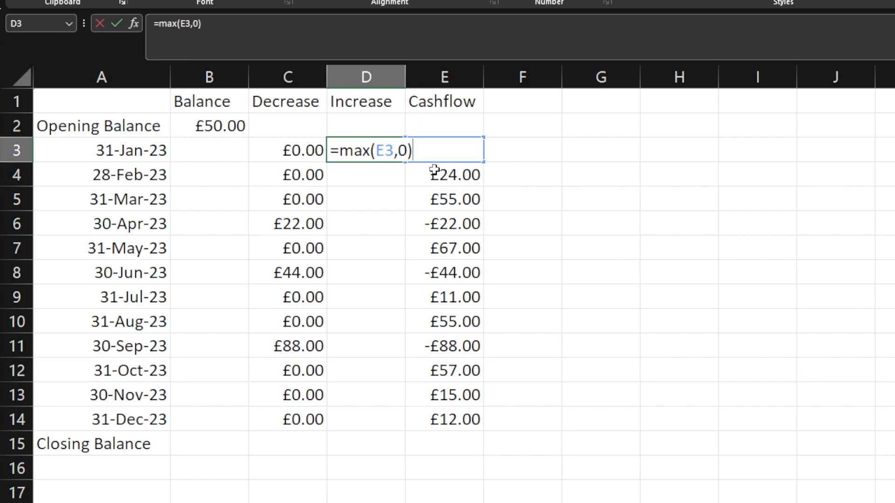
{"action": "key", "text": "Return"}
{"action": "left_click", "coordinate": [367, 150]}
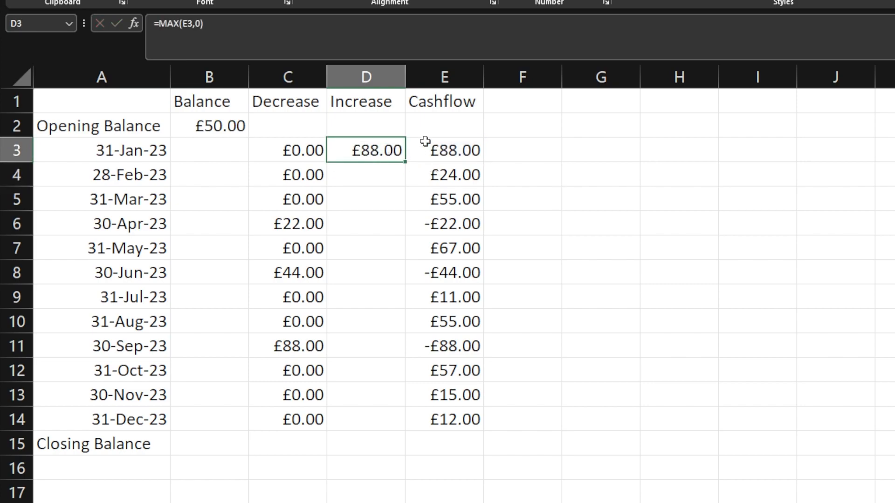
{"action": "mouse_move", "coordinate": [406, 163]}
{"action": "left_mouse_down"}
{"action": "mouse_move", "coordinate": [395, 422]}
{"action": "mouse_move", "coordinate": [390, 373]}
{"action": "left_mouse_up"}
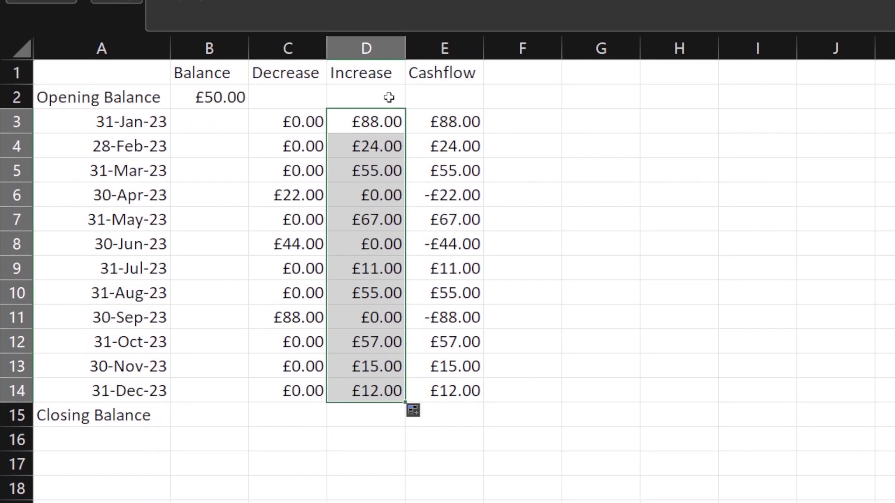
{"action": "left_click", "coordinate": [513, 244]}
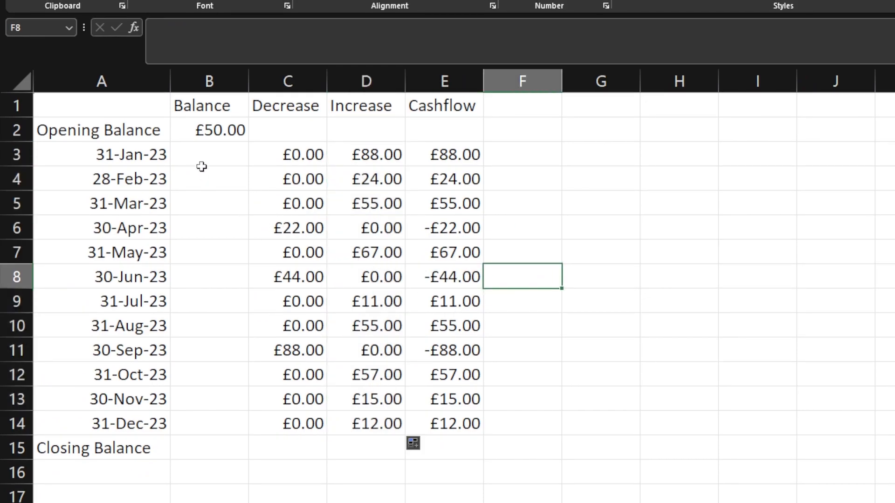
Enter the formula =SUM(B2,D2)-C3 in B3 for the first month's balance
{"action": "left_click", "coordinate": [212, 156]}
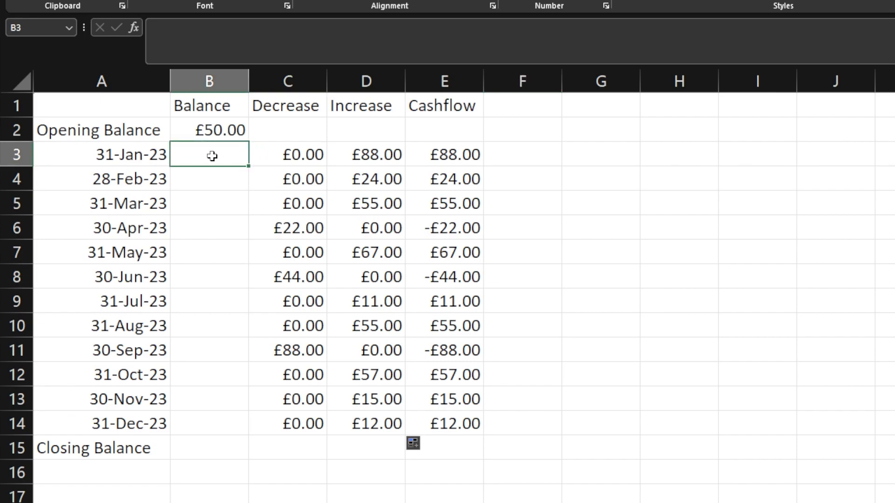
{"action": "double_click", "coordinate": [212, 156]}
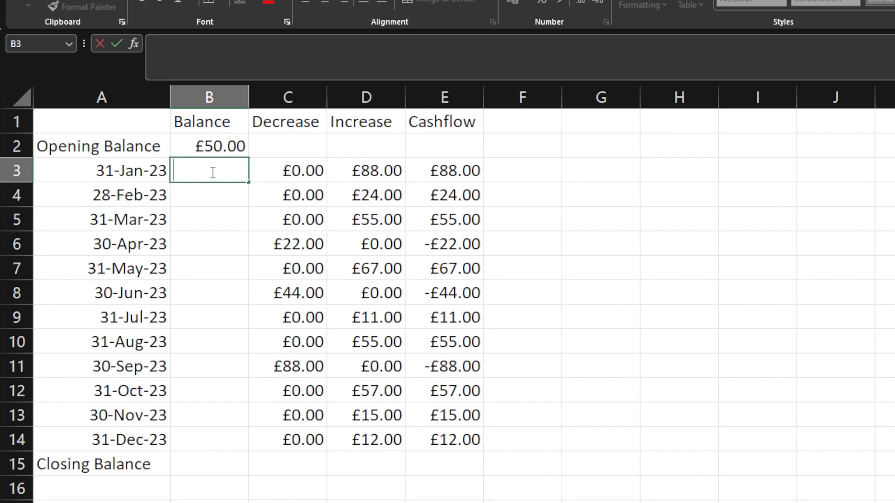
{"action": "type", "text": "=sum"}
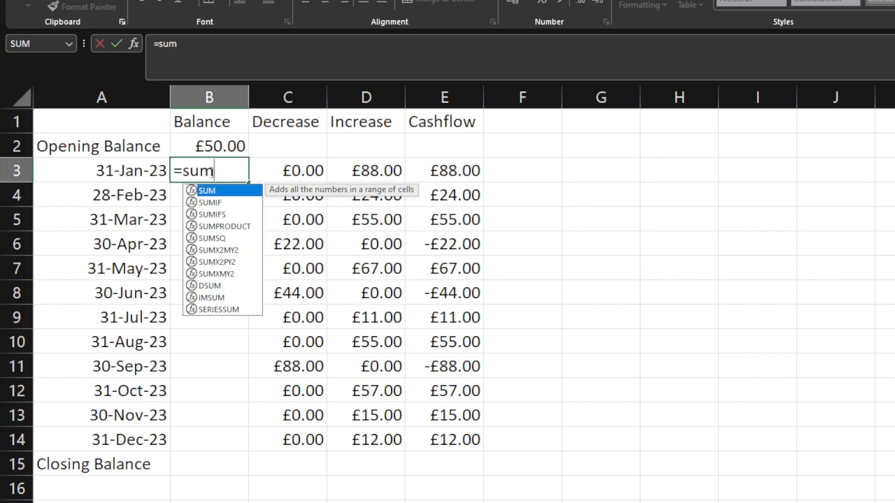
{"action": "type", "text": "("}
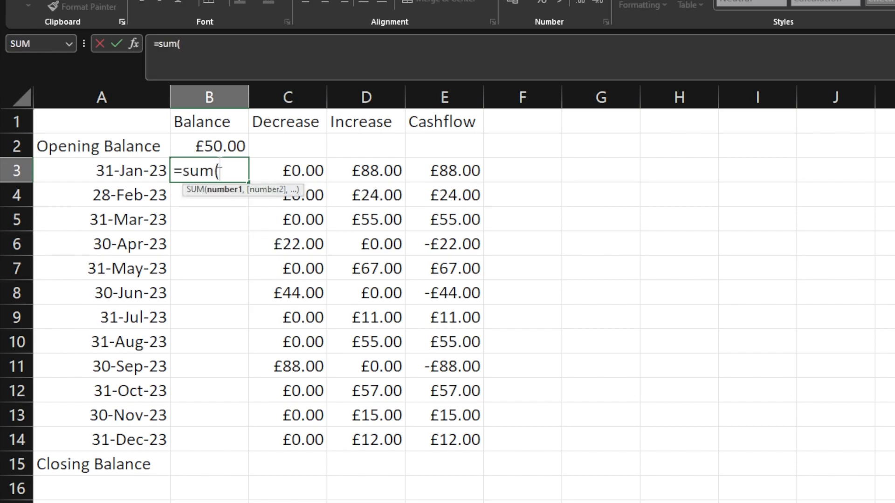
{"action": "left_click", "coordinate": [221, 144]}
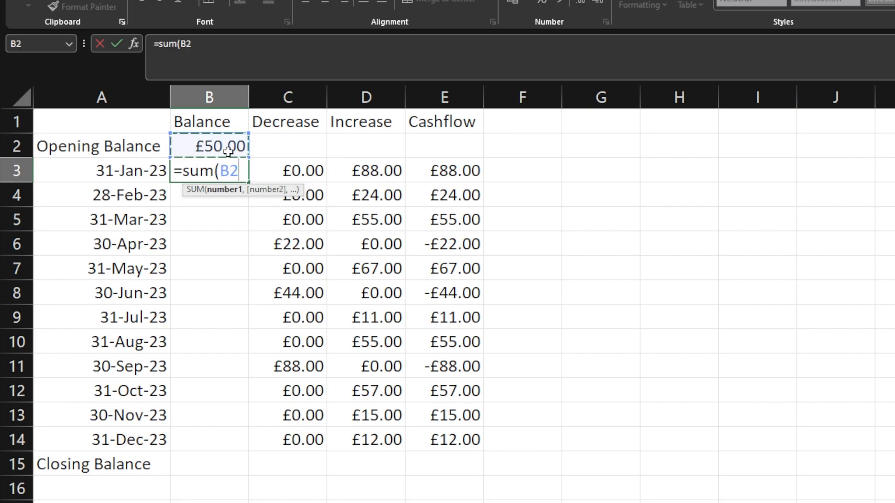
{"action": "type", "text": ","}
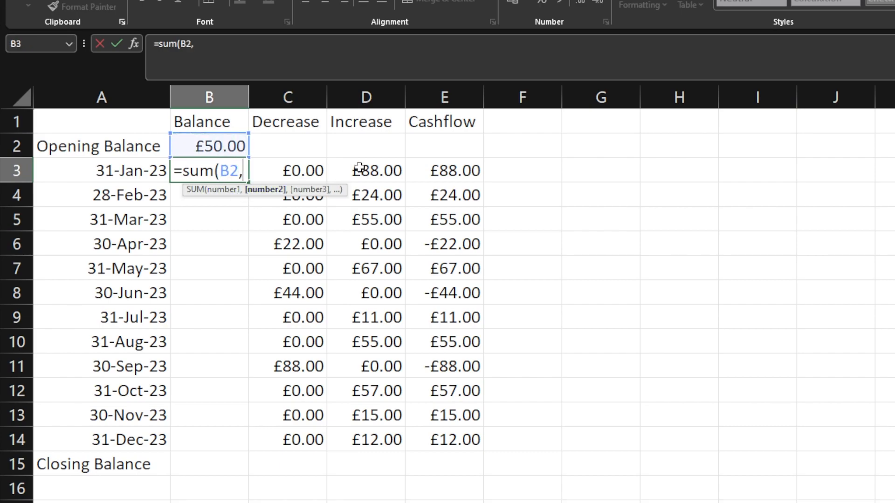
{"action": "left_click", "coordinate": [375, 148]}
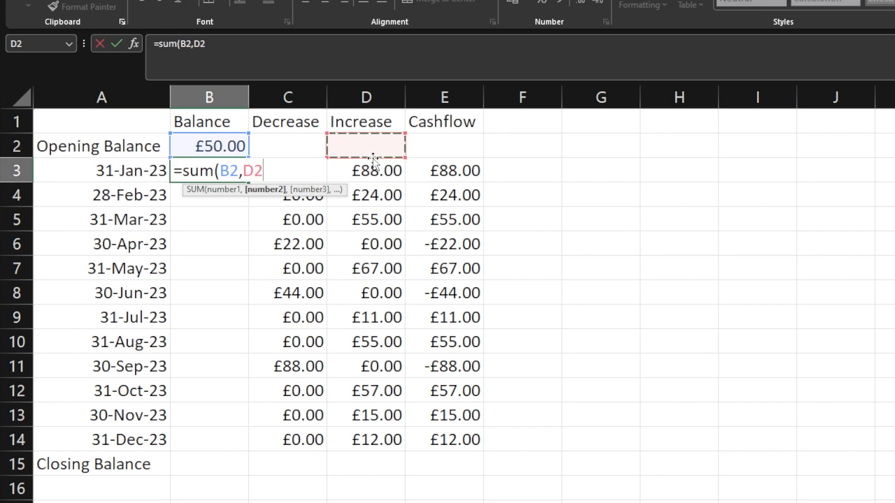
{"action": "type", "text": ")-"}
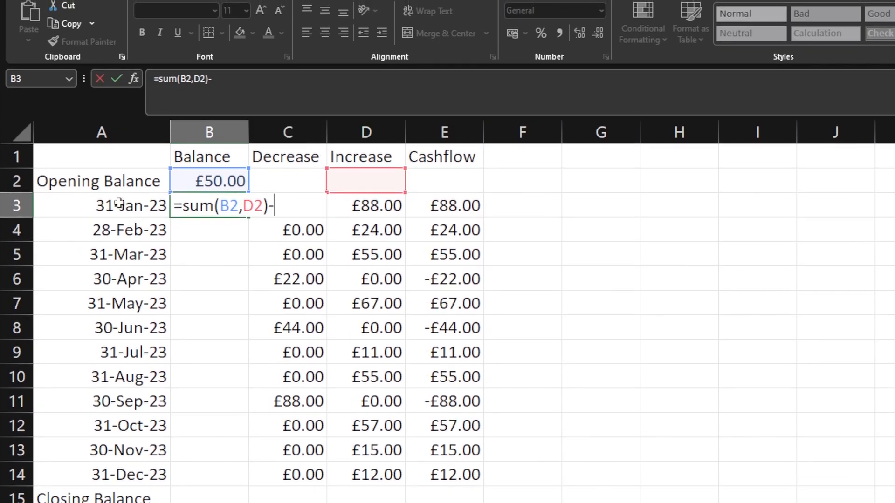
{"action": "type", "text": "C"}
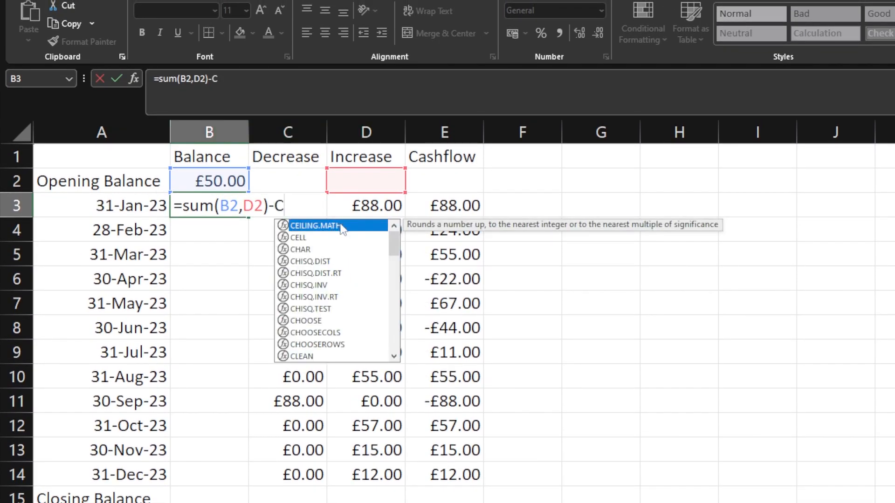
{"action": "type", "text": "3"}
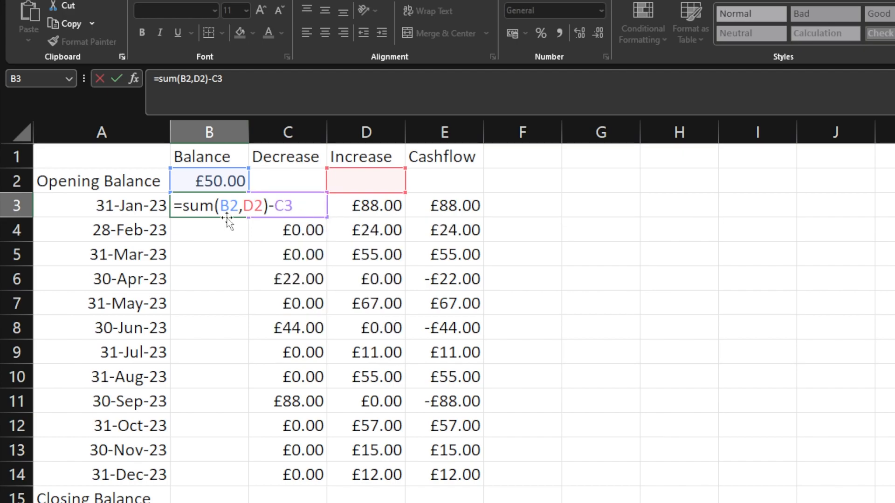
{"action": "key", "text": "Return"}
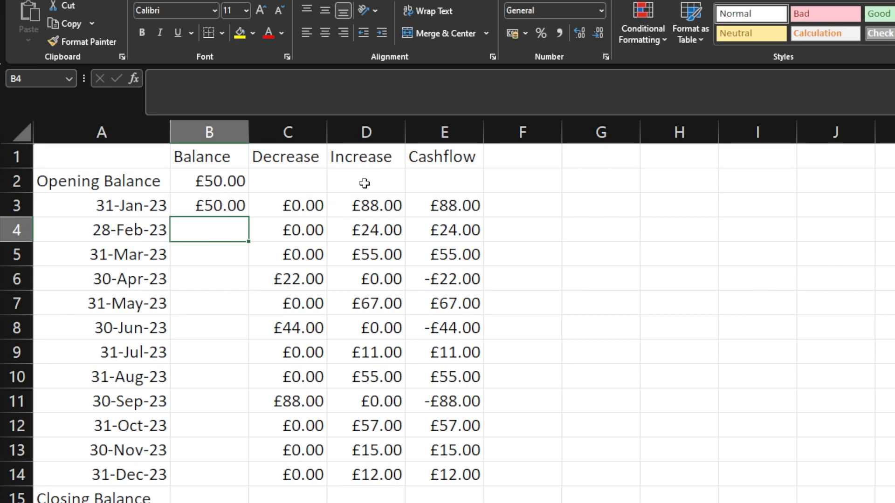
Fill the B3 formula down the Balance column to the Closing Balance row, B15
{"action": "left_click", "coordinate": [195, 198]}
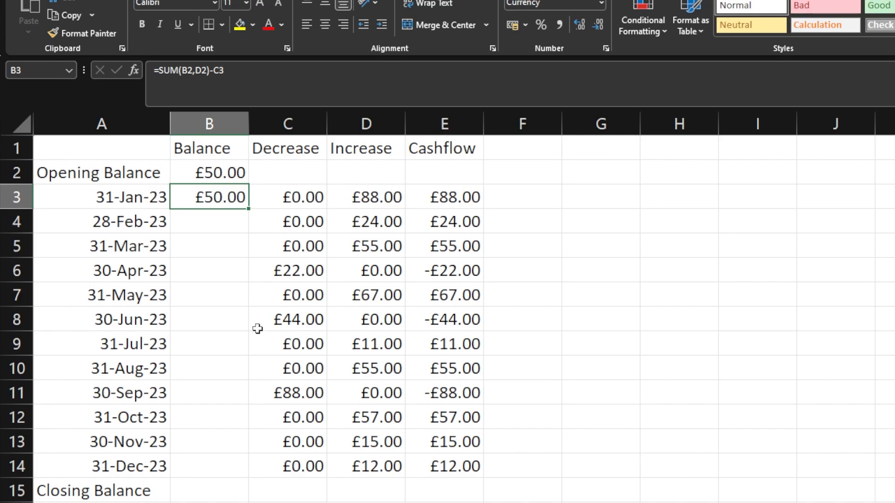
{"action": "left_click_drag", "start_coordinate": [247, 211], "coordinate": [245, 495]}
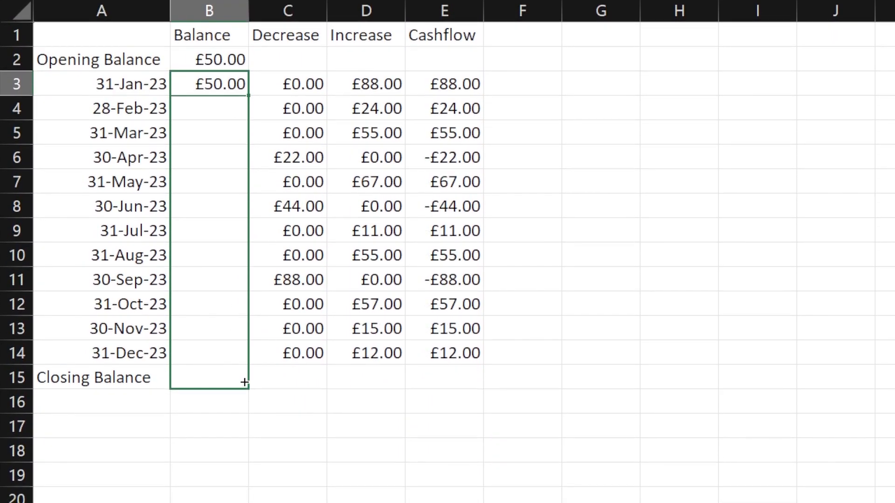
{"action": "left_click_drag", "start_coordinate": [245, 382], "coordinate": [243, 381]}
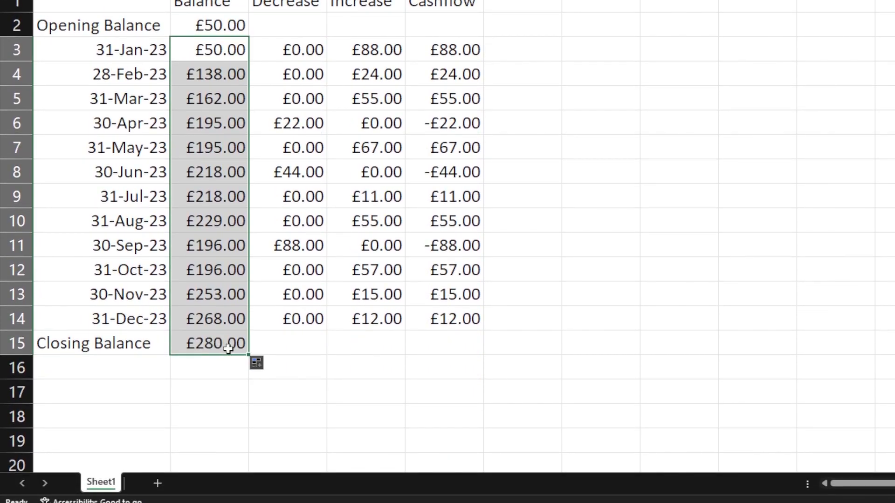
{"action": "left_click", "coordinate": [258, 349]}
{"action": "left_click", "coordinate": [212, 350]}
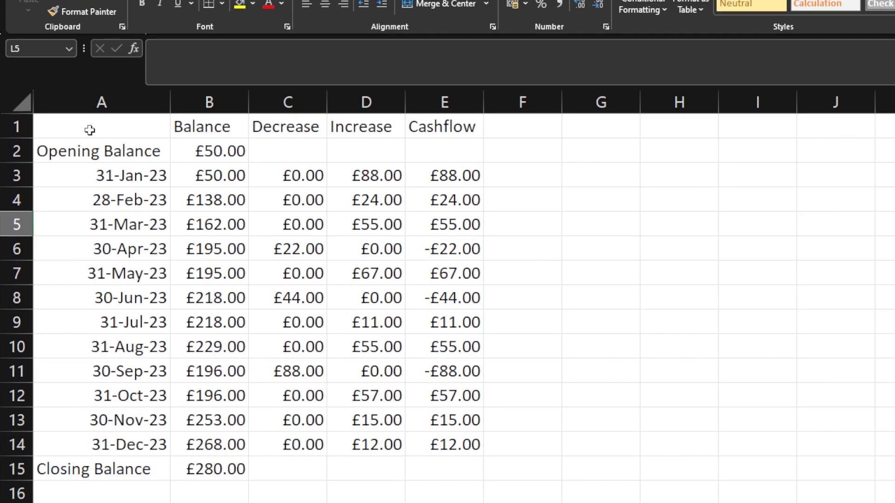
Insert a 2-D Stacked Column chart from A1:D15 and move it beside the data, clear of the Cashflow column
{"action": "left_click_drag", "start_coordinate": [81, 130], "coordinate": [353, 454]}
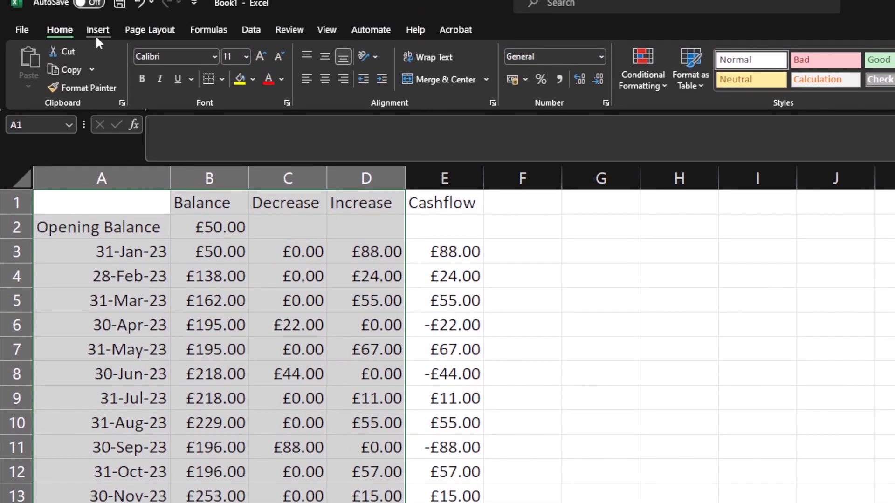
{"action": "left_click", "coordinate": [98, 31]}
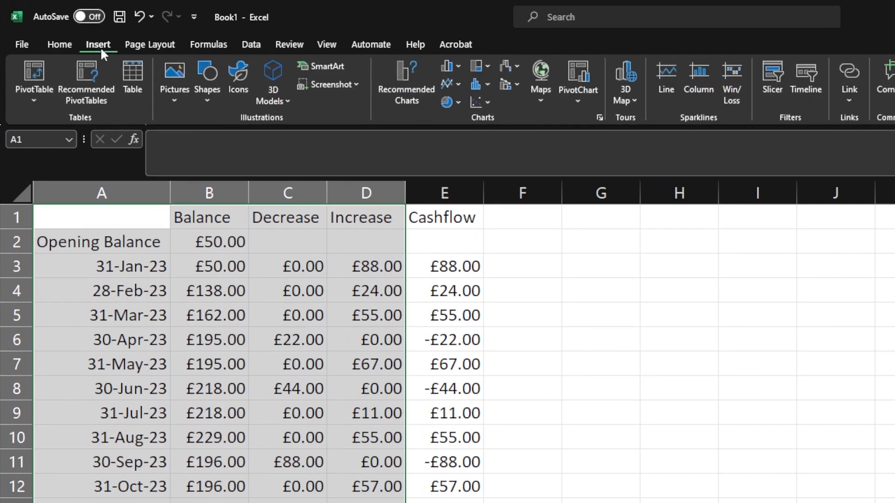
{"action": "left_click", "coordinate": [450, 66]}
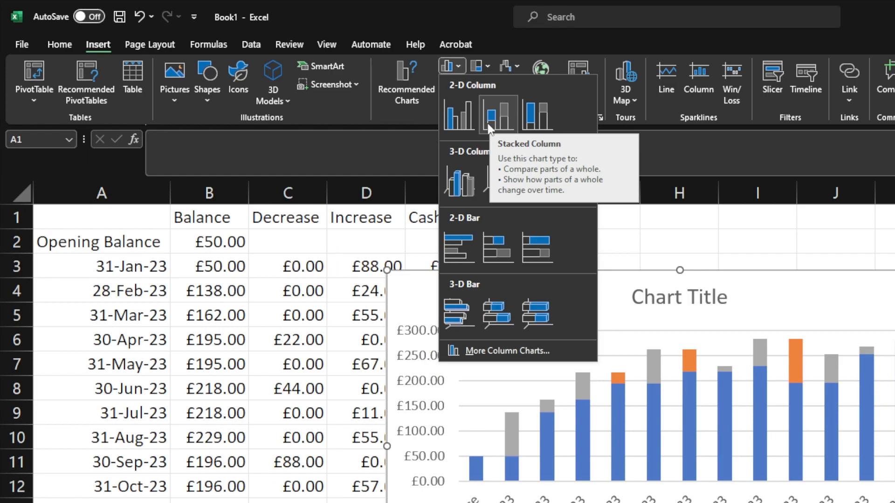
{"action": "left_click", "coordinate": [488, 125]}
{"action": "left_click_drag", "start_coordinate": [484, 290], "coordinate": [621, 269]}
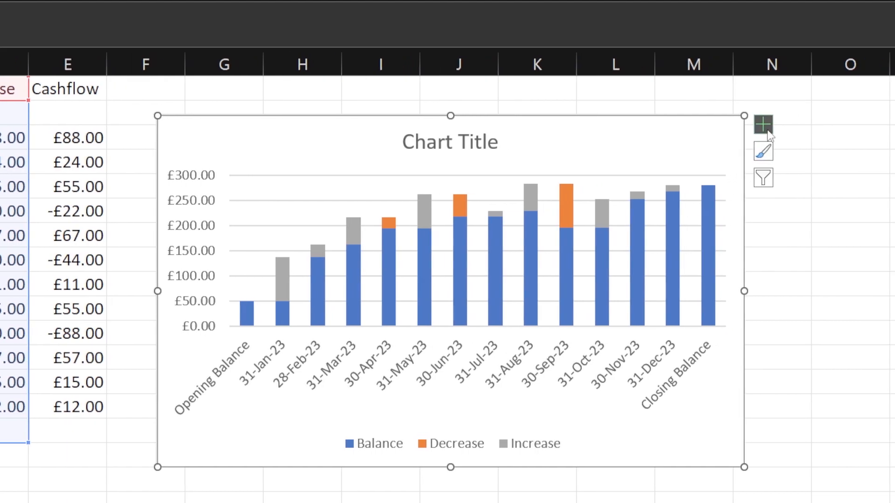
Remove the chart title and place the legend at the top of the chart
{"action": "left_click", "coordinate": [759, 126]}
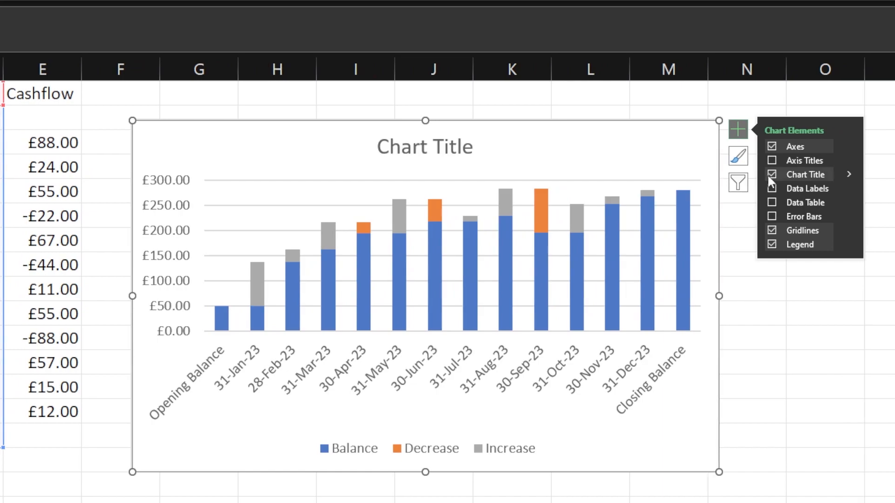
{"action": "left_click", "coordinate": [772, 175]}
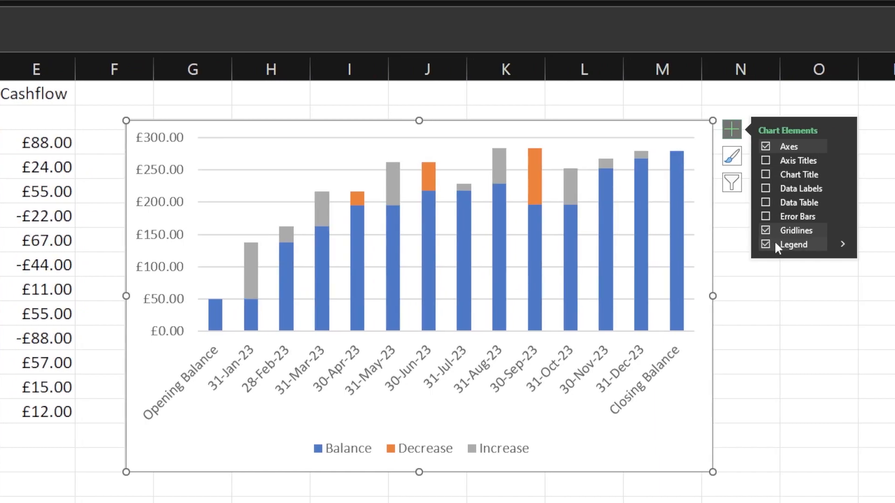
{"action": "left_click", "coordinate": [842, 245]}
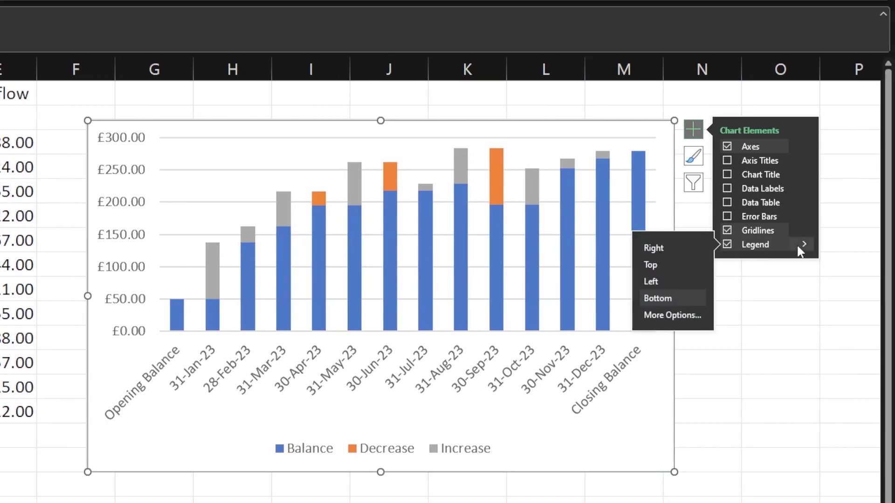
{"action": "left_click", "coordinate": [678, 265]}
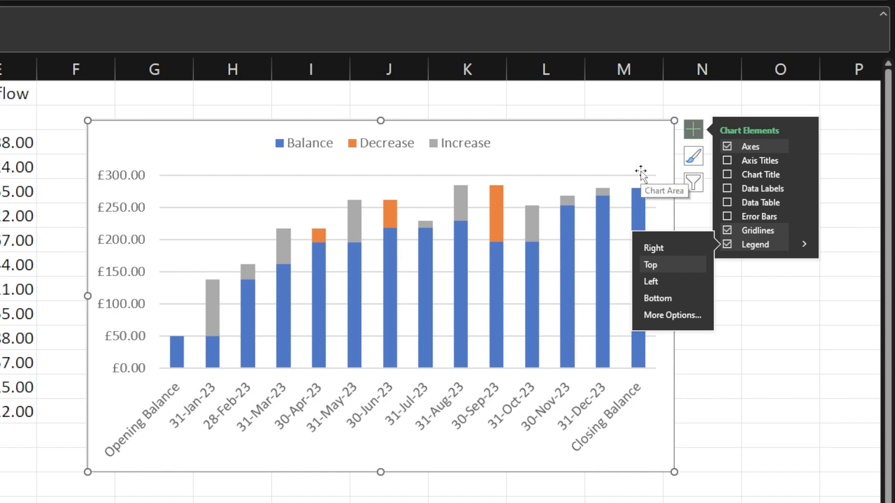
{"action": "left_click", "coordinate": [416, 146]}
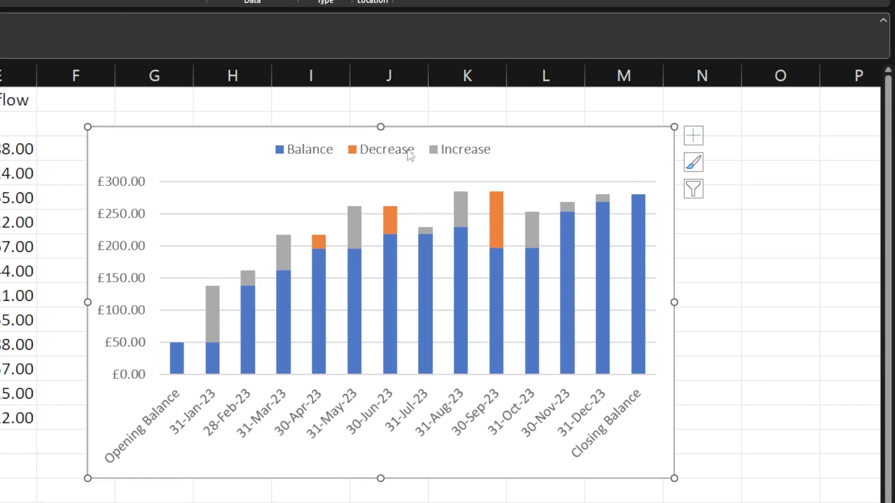
Fill the Decrease series with standard red through its legend entry
{"action": "left_click", "coordinate": [355, 145]}
{"action": "left_click", "coordinate": [355, 150]}
{"action": "right_click", "coordinate": [354, 149]}
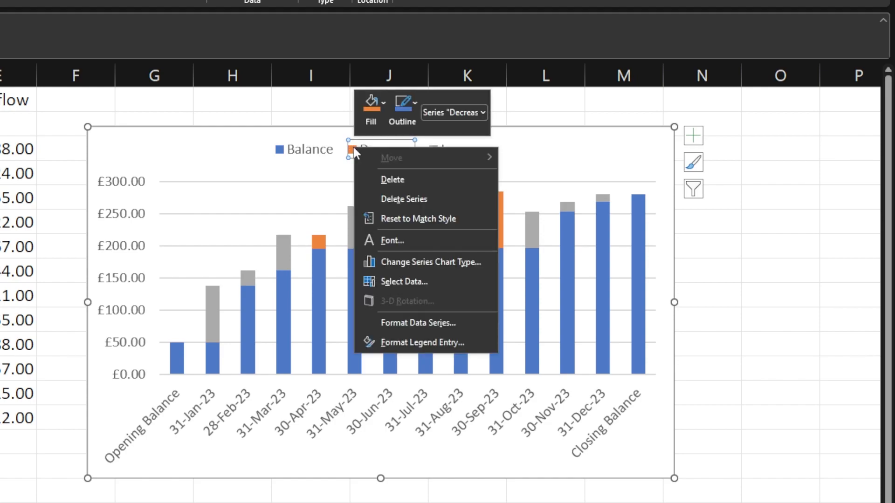
{"action": "key", "text": "Escape"}
{"action": "right_click", "coordinate": [361, 149]}
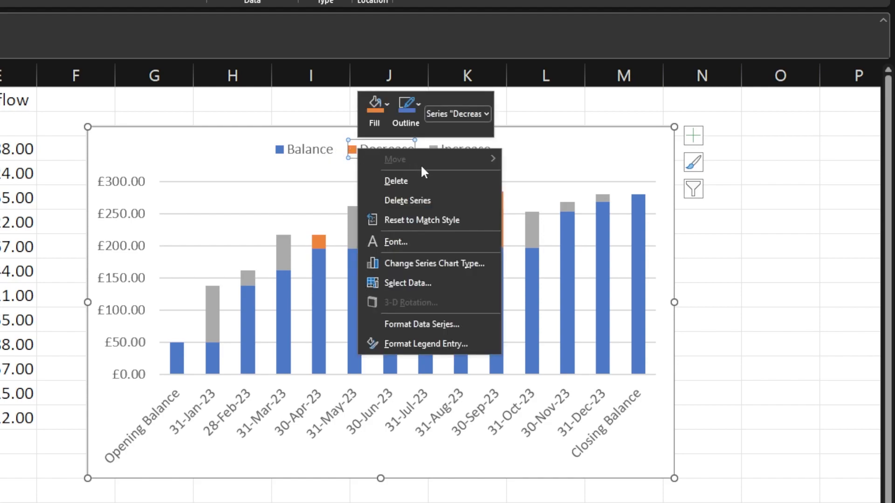
{"action": "left_click", "coordinate": [376, 105]}
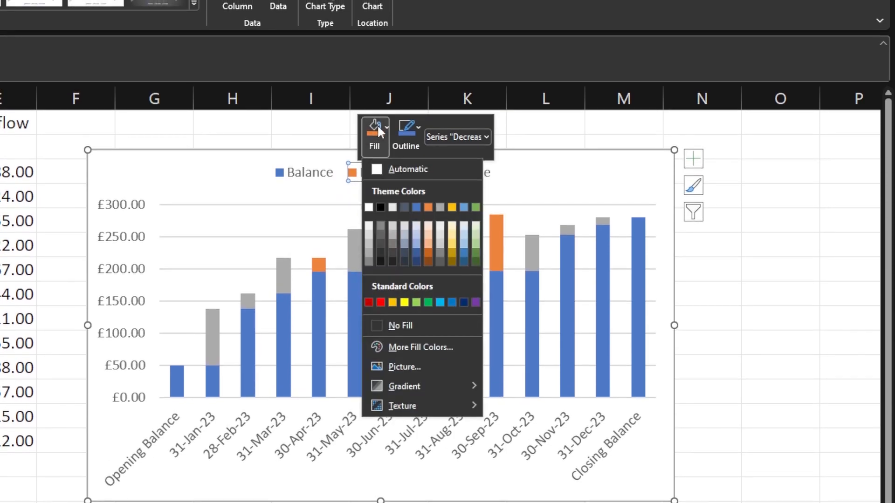
{"action": "left_click", "coordinate": [381, 302]}
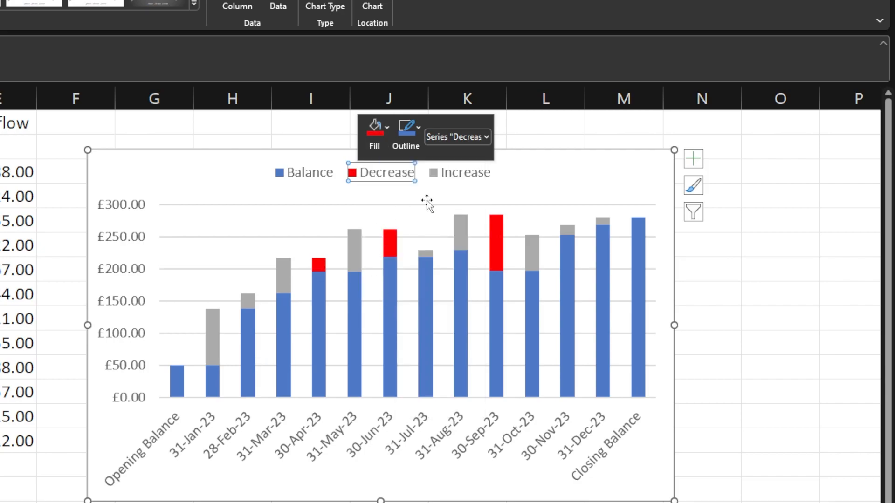
Fill the Increase series with the green theme colour through its legend entry
{"action": "left_click", "coordinate": [431, 172]}
{"action": "left_click", "coordinate": [432, 172]}
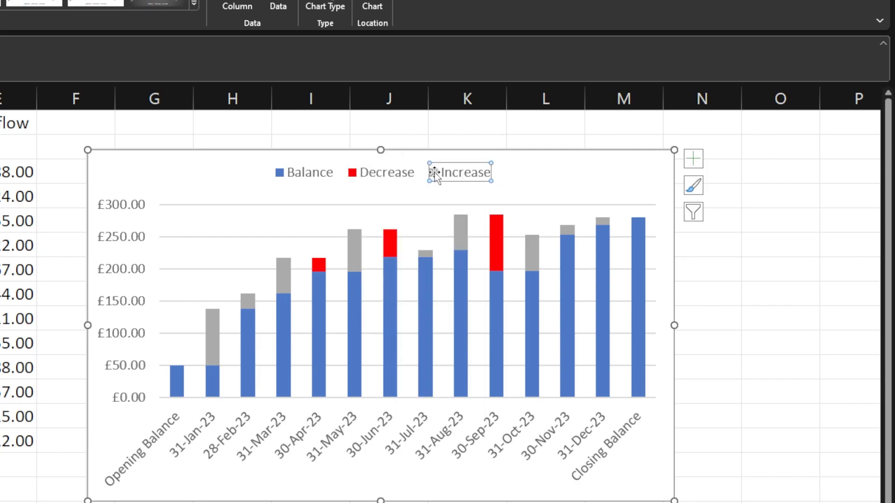
{"action": "right_click", "coordinate": [433, 173]}
{"action": "left_click", "coordinate": [456, 132]}
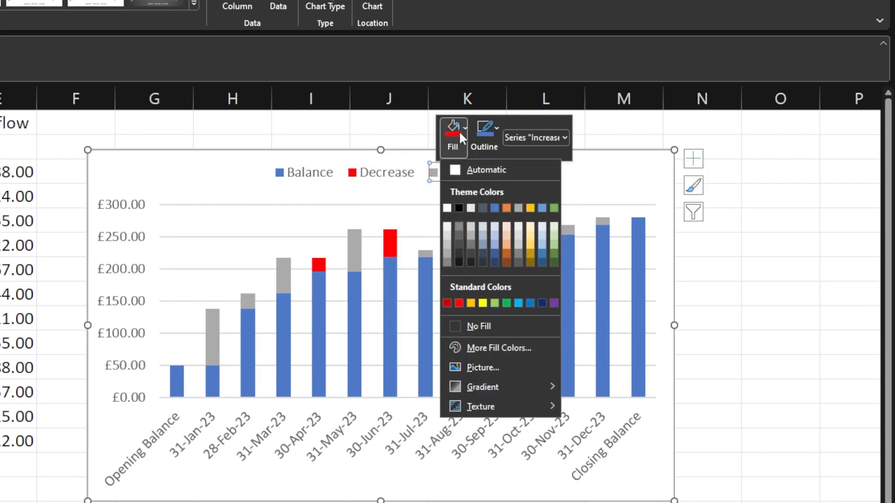
{"action": "left_click", "coordinate": [554, 208]}
{"action": "left_click", "coordinate": [614, 187]}
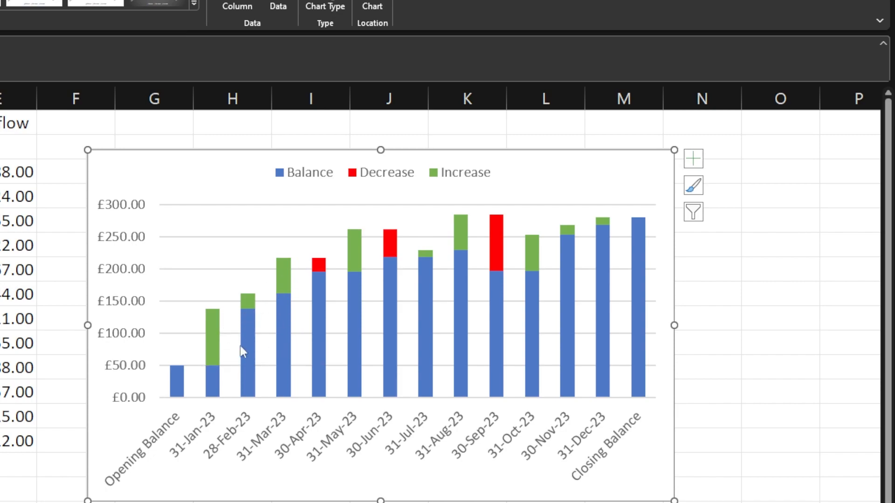
Set the whole Balance series to No Fill so only the increases and decreases show
{"action": "left_click", "coordinate": [211, 379]}
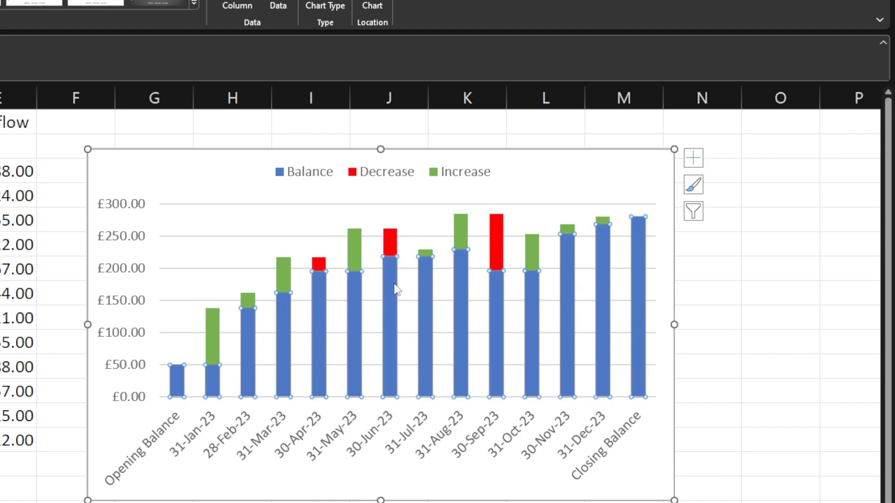
{"action": "right_click", "coordinate": [392, 301]}
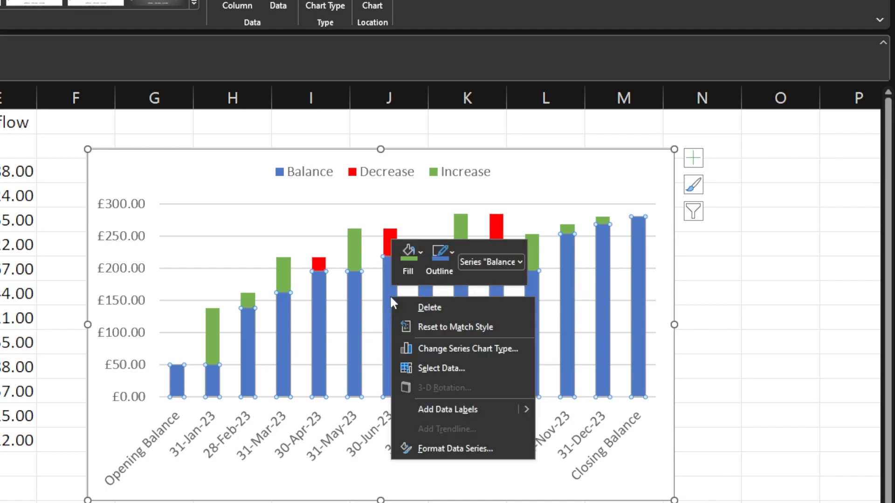
{"action": "left_click", "coordinate": [421, 253]}
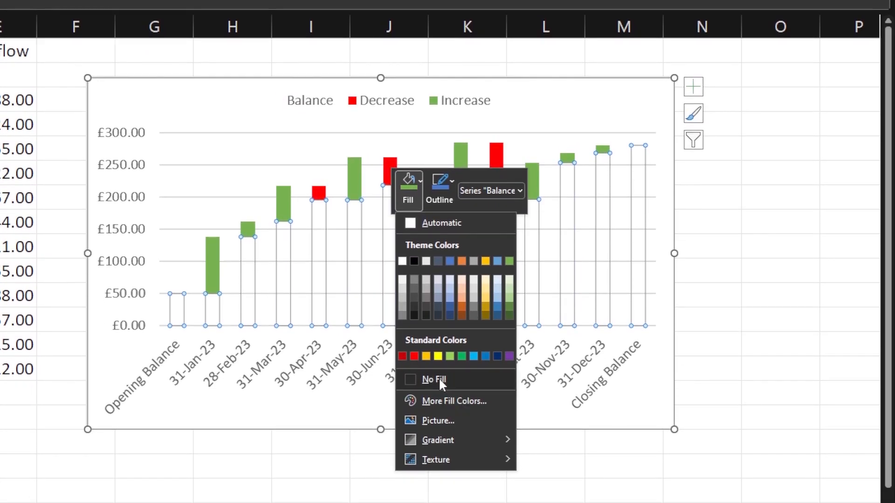
{"action": "left_click", "coordinate": [436, 391]}
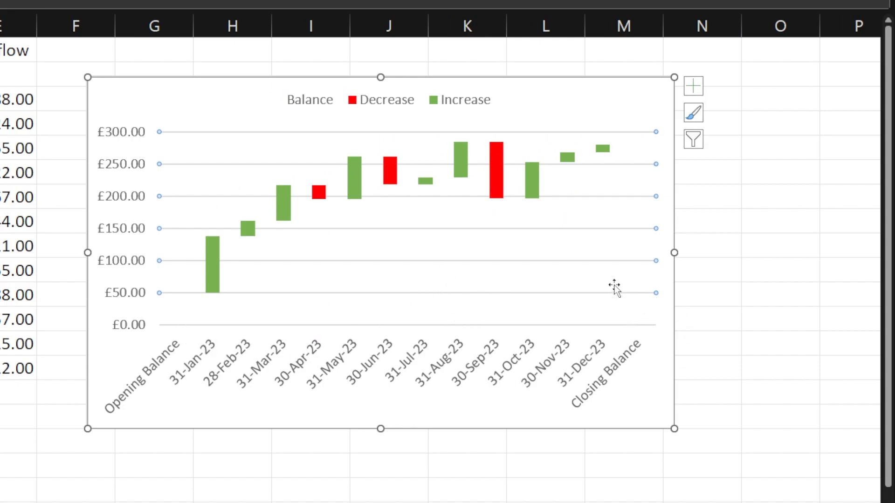
Fill only the Opening Balance column with the blue theme colour
{"action": "left_click", "coordinate": [184, 311]}
{"action": "left_click", "coordinate": [184, 312]}
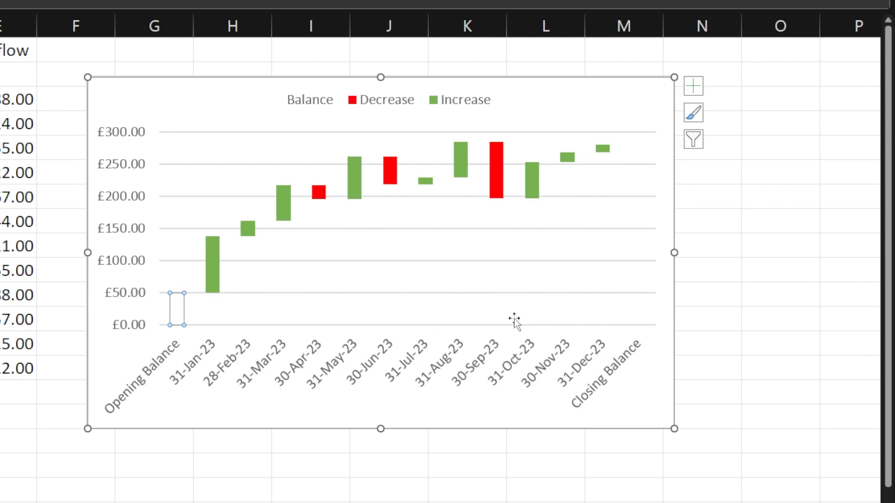
{"action": "left_click", "coordinate": [193, 105]}
{"action": "left_click", "coordinate": [217, 308]}
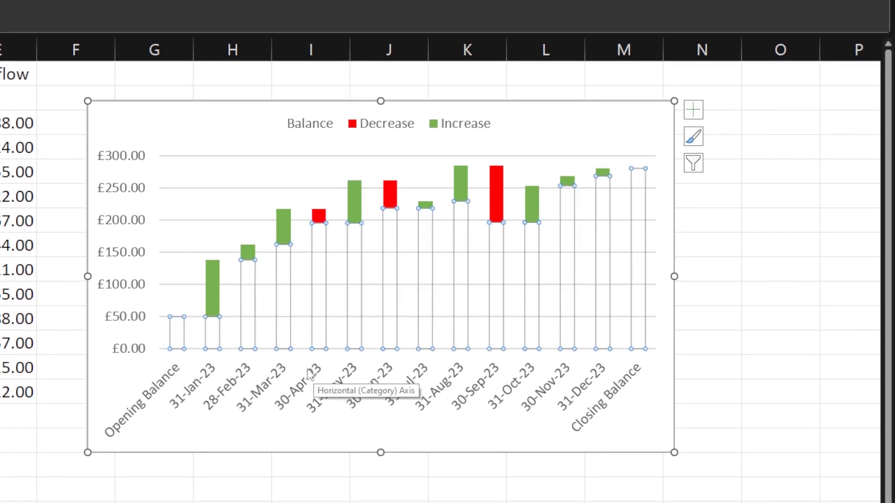
{"action": "left_click", "coordinate": [179, 340]}
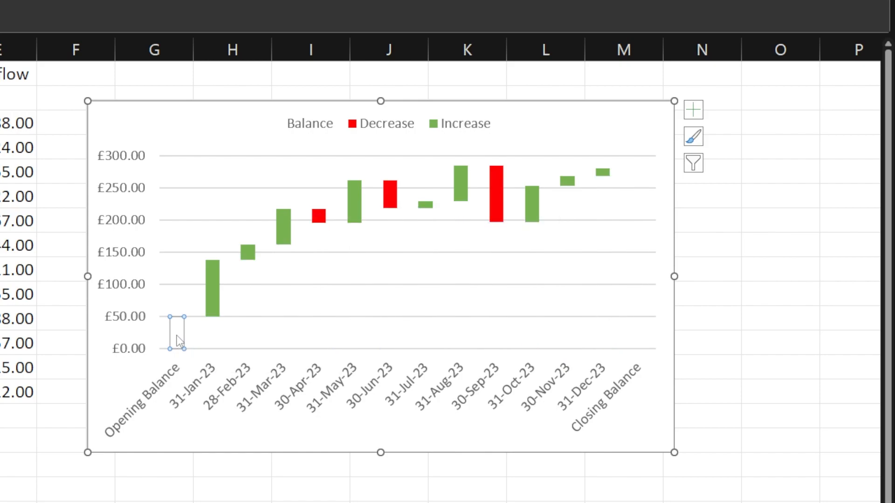
{"action": "right_click", "coordinate": [177, 337]}
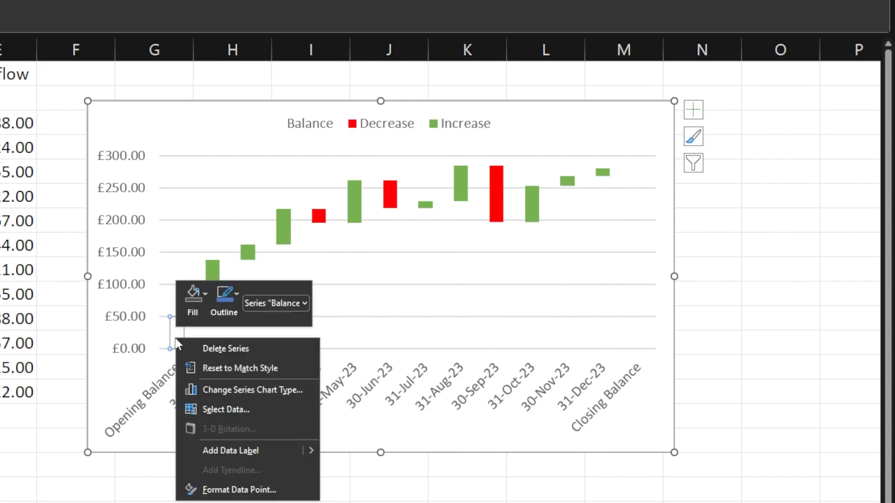
{"action": "left_click", "coordinate": [195, 309]}
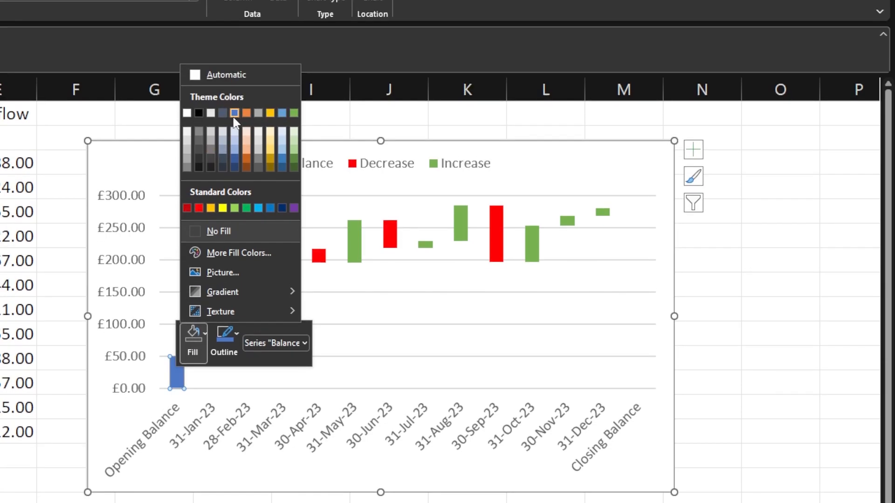
{"action": "left_click", "coordinate": [234, 73]}
Fill only the Closing Balance column with the same blue theme colour
{"action": "left_click", "coordinate": [626, 375]}
{"action": "left_click", "coordinate": [638, 376]}
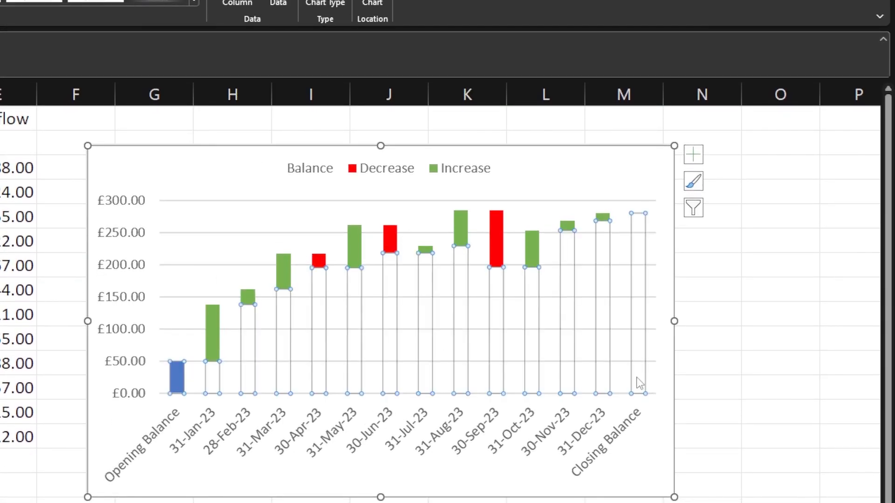
{"action": "left_click", "coordinate": [636, 375]}
{"action": "right_click", "coordinate": [636, 373]}
{"action": "left_click", "coordinate": [655, 307]}
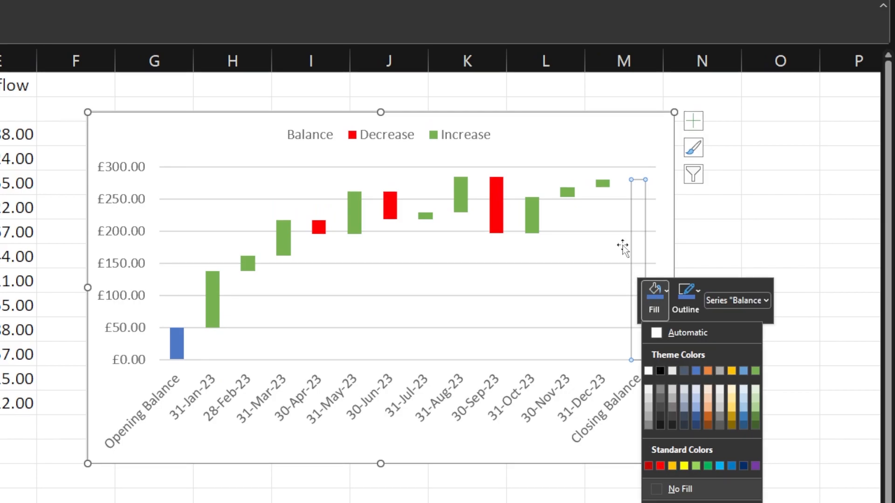
{"action": "left_click", "coordinate": [698, 378]}
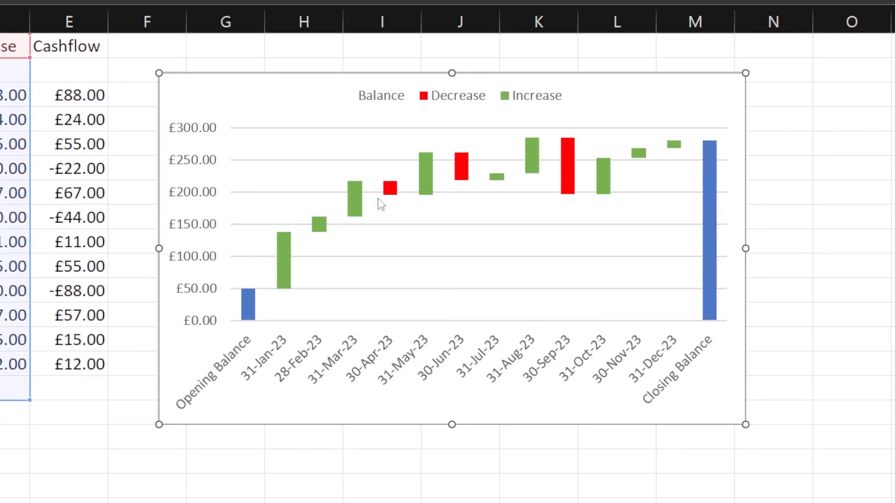
Reduce the gap width of the Balance data series to 20% to widen the chart's columns
{"action": "left_click", "coordinate": [320, 262]}
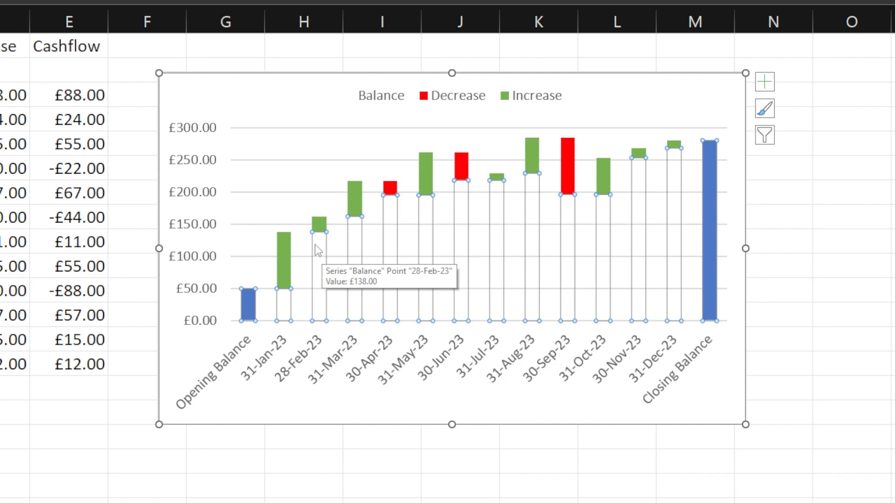
{"action": "right_click", "coordinate": [322, 247]}
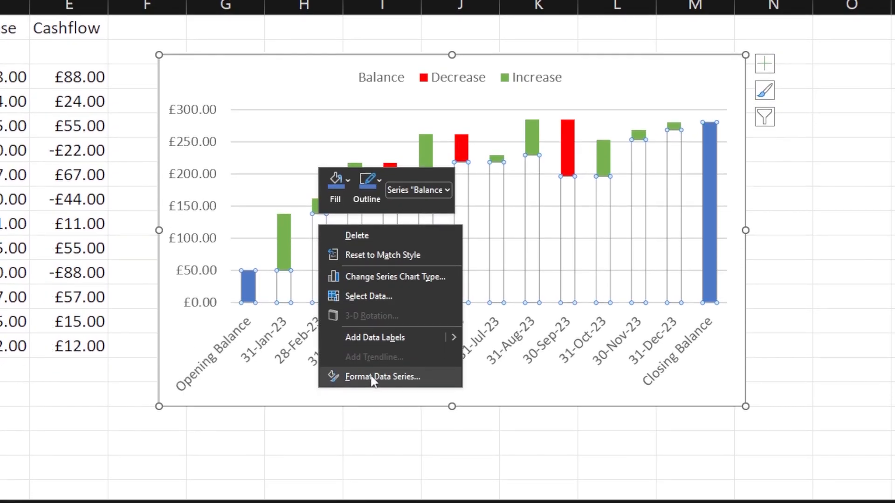
{"action": "left_click", "coordinate": [373, 377]}
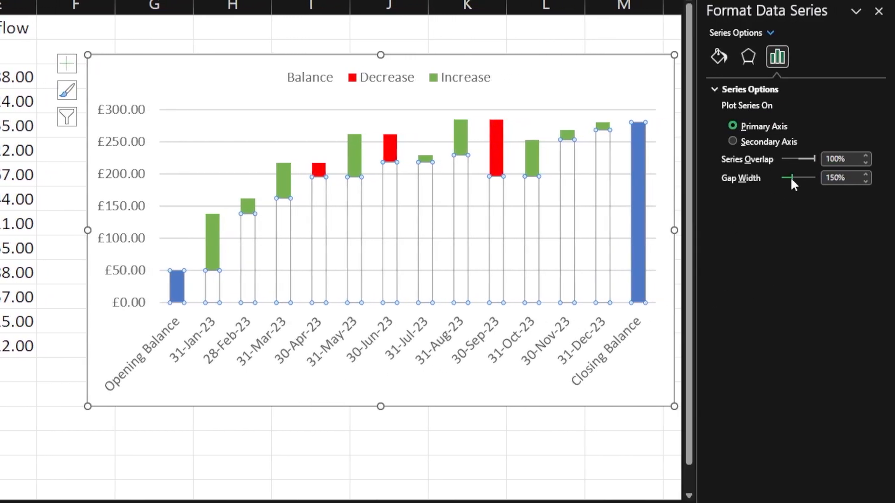
{"action": "left_click_drag", "start_coordinate": [788, 179], "coordinate": [784, 178]}
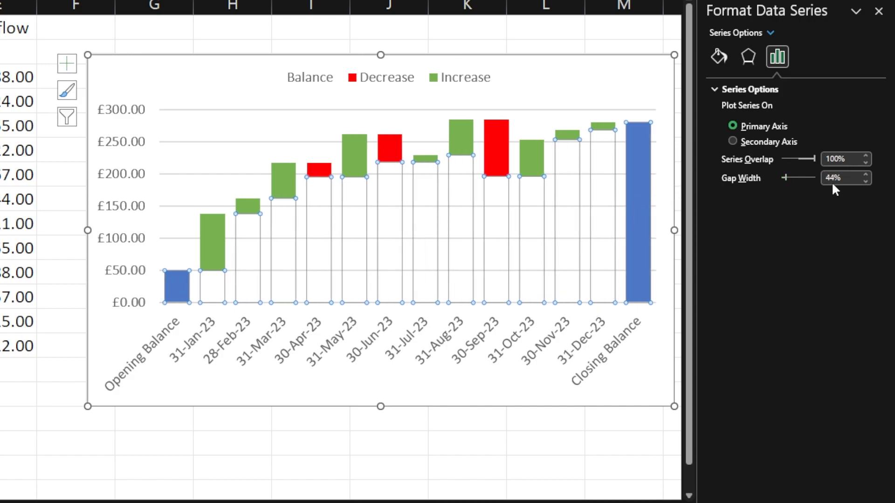
{"action": "left_click", "coordinate": [866, 181]}
{"action": "left_click", "coordinate": [866, 181]}
{"action": "left_click", "coordinate": [866, 181]}
{"action": "left_click", "coordinate": [866, 182]}
{"action": "left_click", "coordinate": [866, 181]}
{"action": "left_click", "coordinate": [866, 182]}
{"action": "left_click", "coordinate": [866, 182]}
{"action": "left_click", "coordinate": [866, 181]}
{"action": "left_click", "coordinate": [867, 181]}
{"action": "left_click", "coordinate": [867, 181]}
{"action": "left_click", "coordinate": [867, 182]}
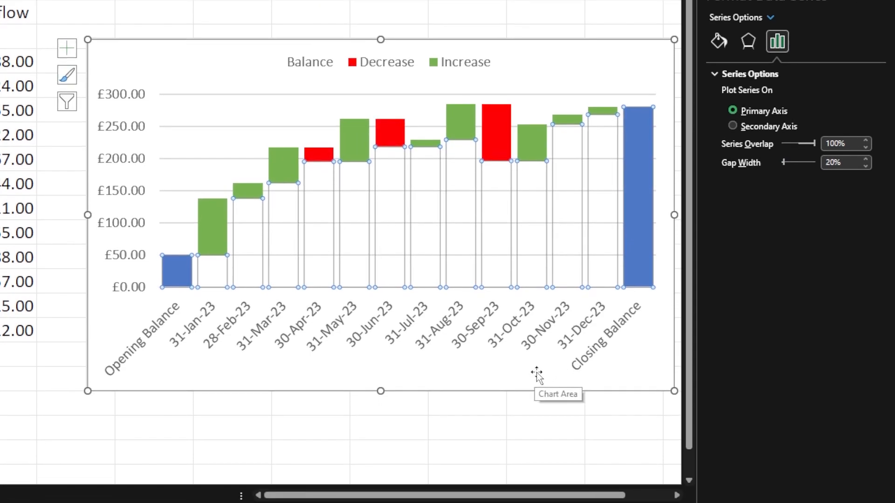
{"action": "left_click", "coordinate": [537, 374]}
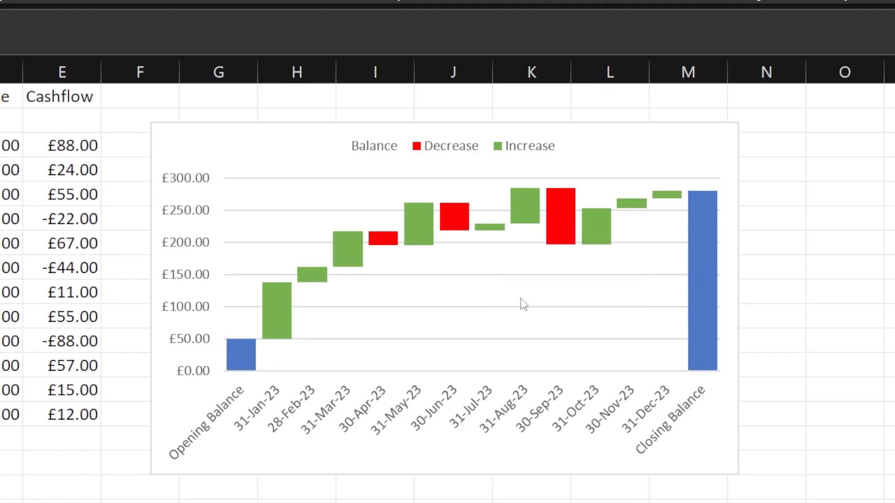
Select the finished chart and open its list of chart elements
{"action": "mouse_move", "coordinate": [527, 301]}
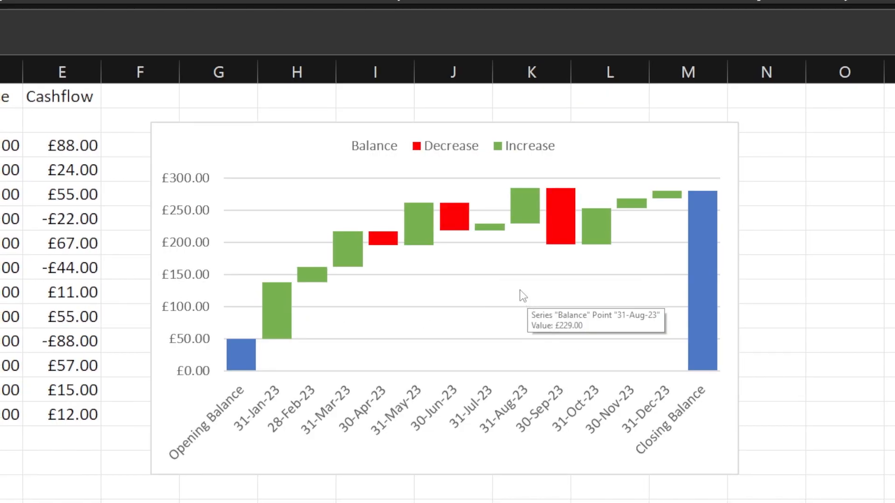
{"action": "mouse_move", "coordinate": [567, 286]}
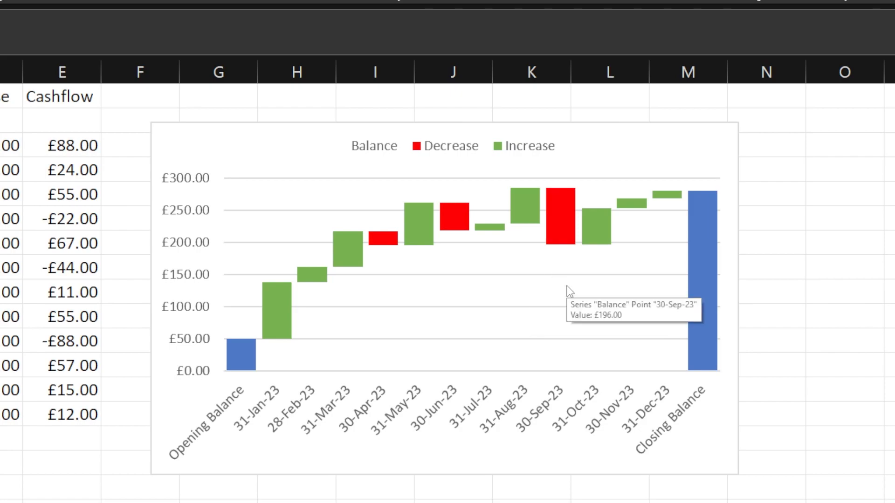
{"action": "left_click", "coordinate": [713, 156]}
{"action": "left_click", "coordinate": [757, 134]}
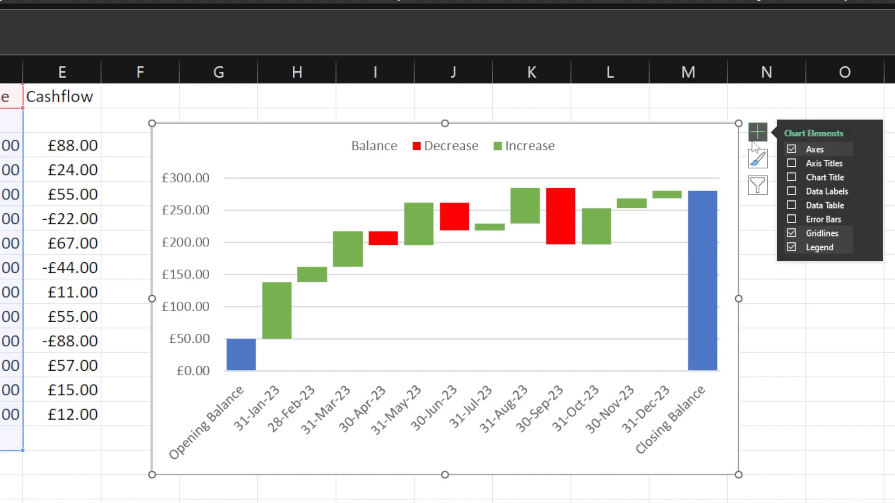